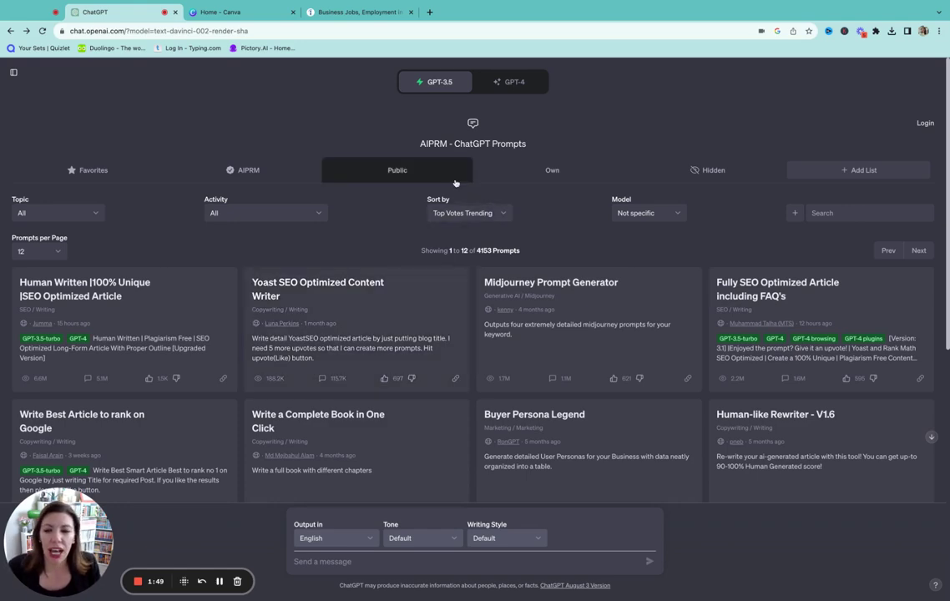
- Review the GPT-4 model options and return to the GPT-3.5 model
{"action": "mouse_move", "coordinate": [515, 83]}
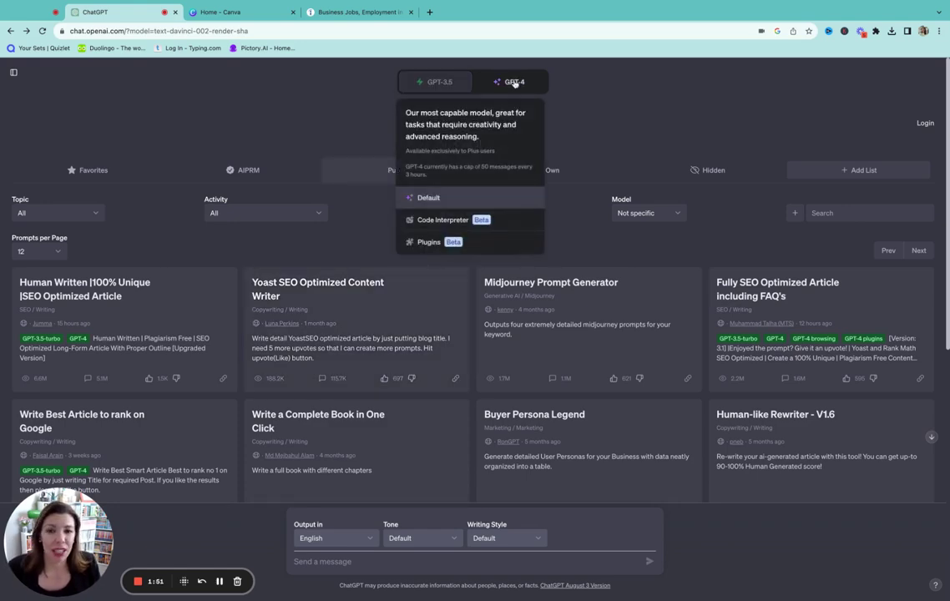
{"action": "left_click", "coordinate": [516, 83]}
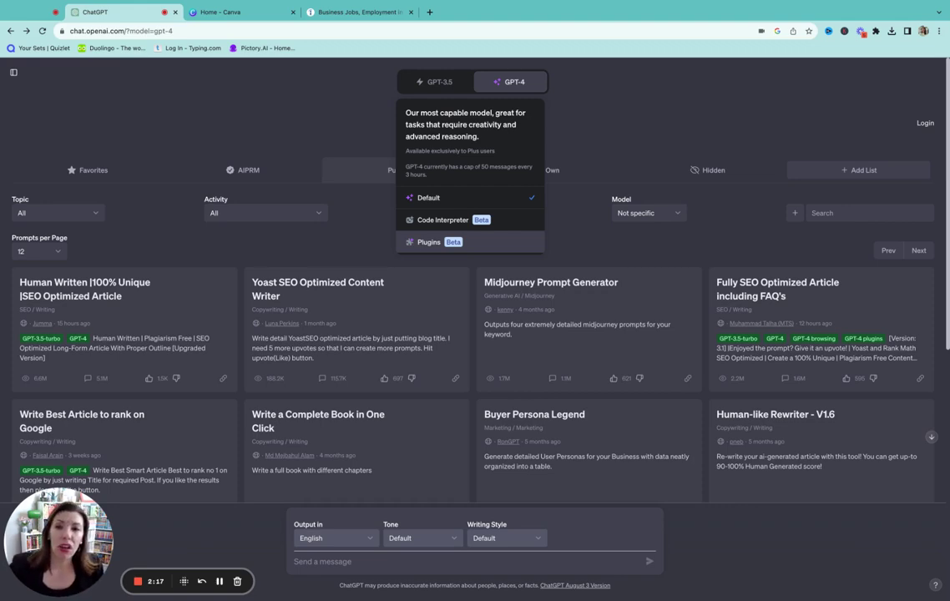
{"action": "left_click", "coordinate": [439, 84]}
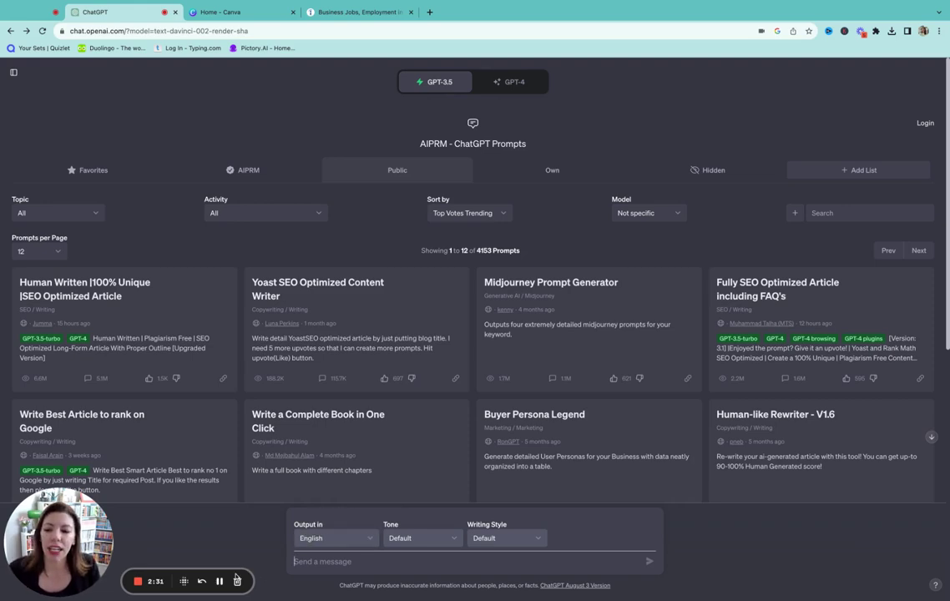
- Ask for a menu plan of 3 meals a day for a family of 8, affordable, tasty, healthy and dairy-free, using mostly chicken and ground beef
{"action": "type", "text": "Please give me a menu plan for 3 meals a day for a family of 8 that is afforable, tasty and healthy avoiding dairy. Please use mostly chicken and gound beef for the meat."}
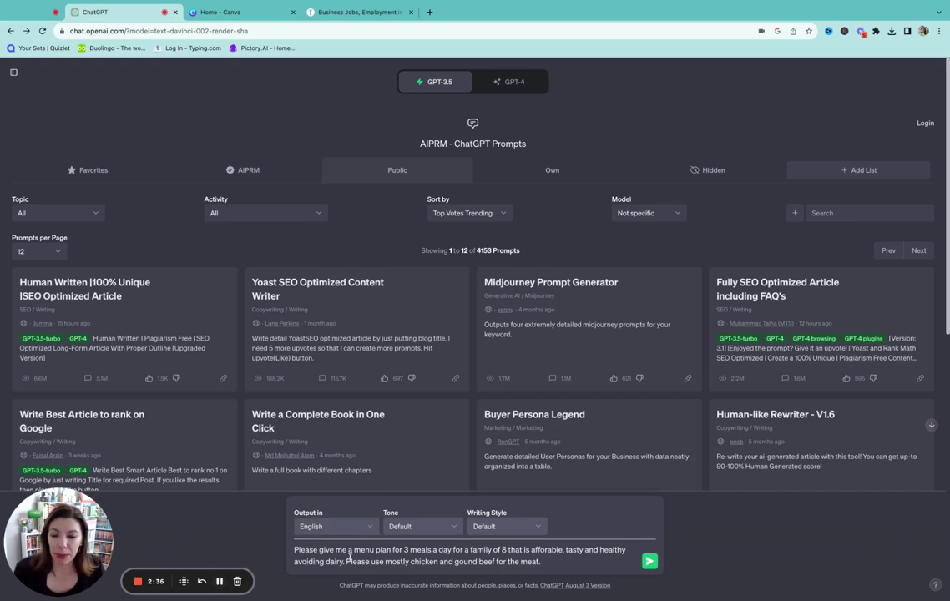
{"action": "left_click", "coordinate": [405, 552]}
{"action": "type", "text": "3"}
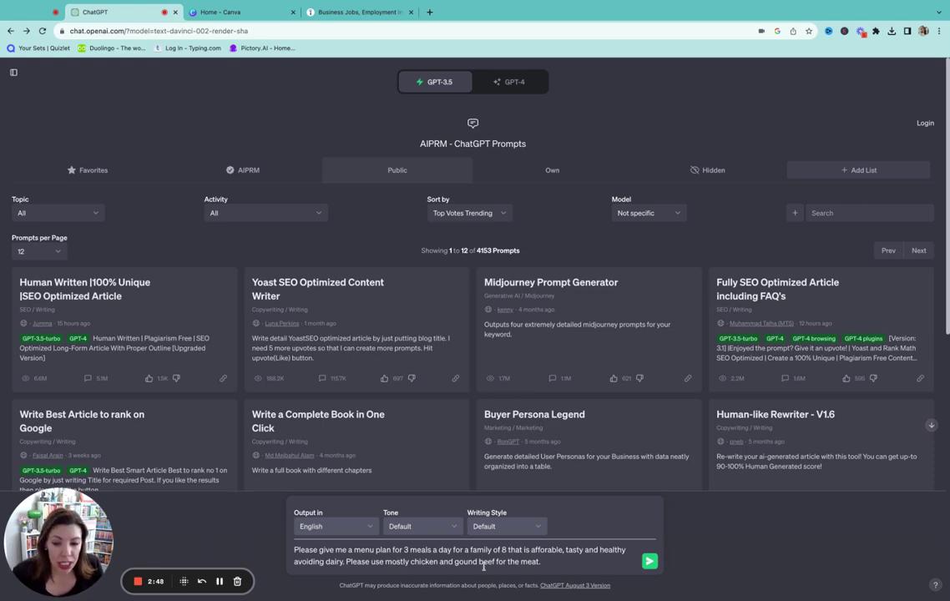
{"action": "left_click", "coordinate": [649, 562]}
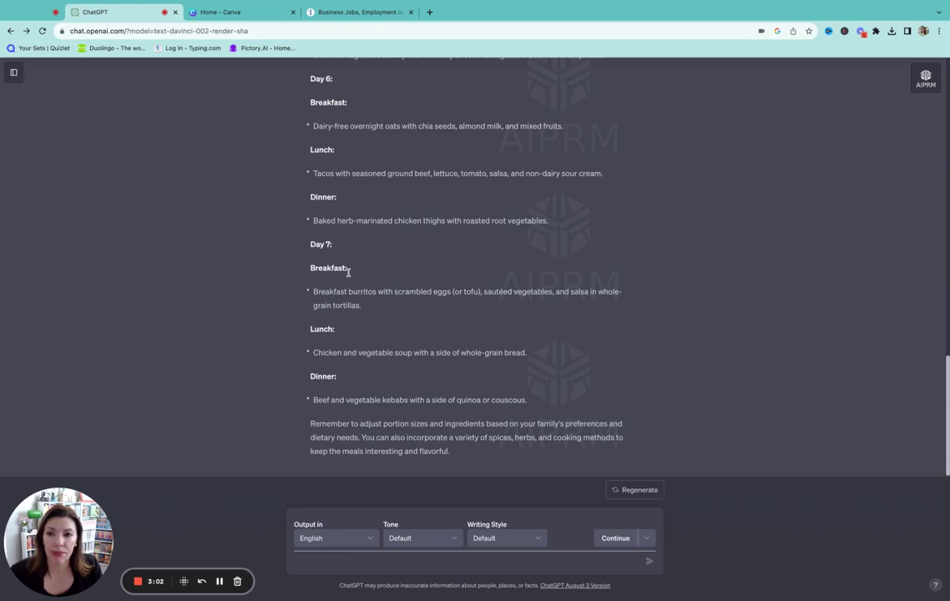
- Ask to replace the breakfast for day 7 of the menu plan with a crock pot oatmeal recipe
{"action": "scroll", "coordinate": [406, 316], "scroll_direction": "up", "scroll_amount": 2}
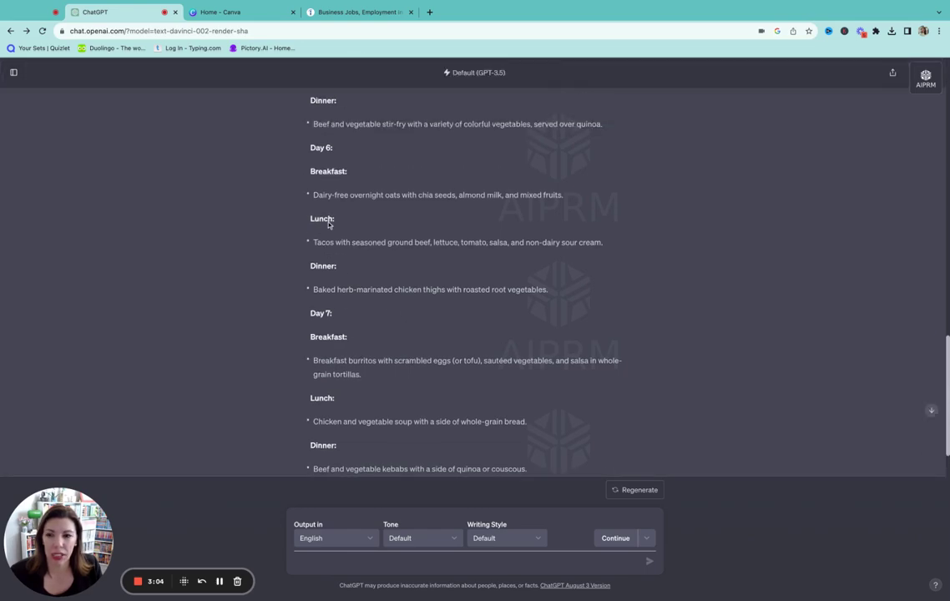
{"action": "scroll", "coordinate": [330, 218], "scroll_direction": "up", "scroll_amount": 5}
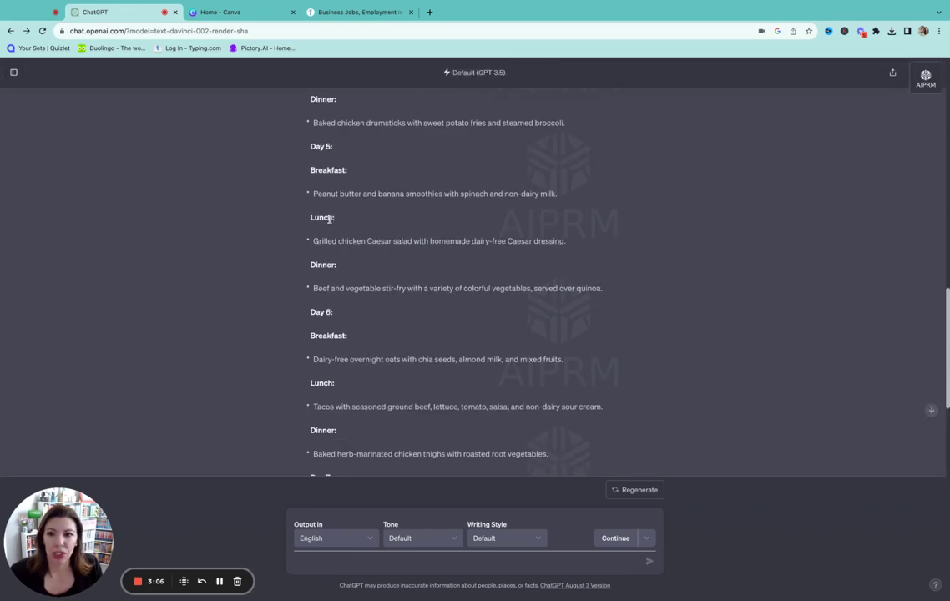
{"action": "scroll", "coordinate": [330, 218], "scroll_direction": "down", "scroll_amount": 7}
{"action": "left_click", "coordinate": [298, 560]}
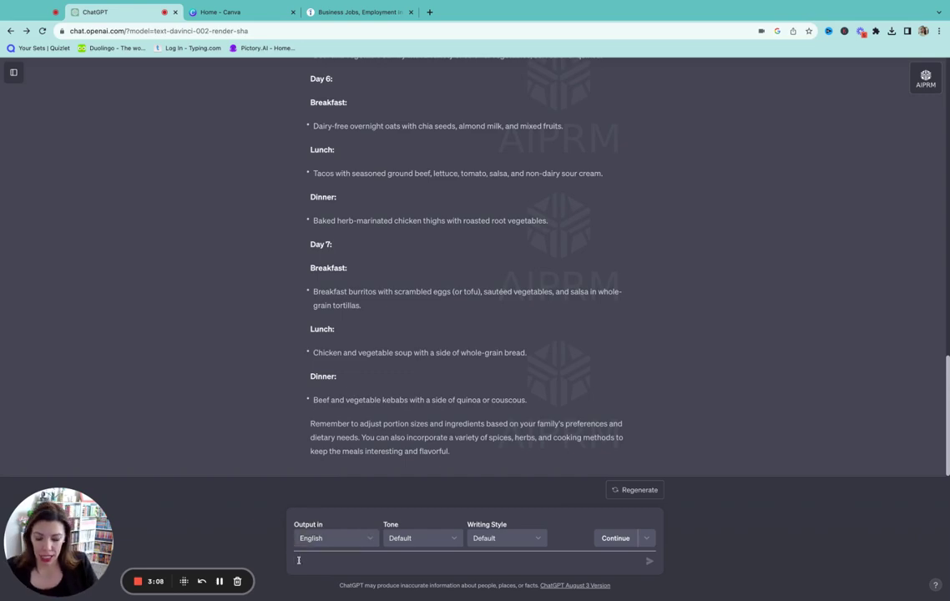
{"action": "type", "text": "reaplce the"}
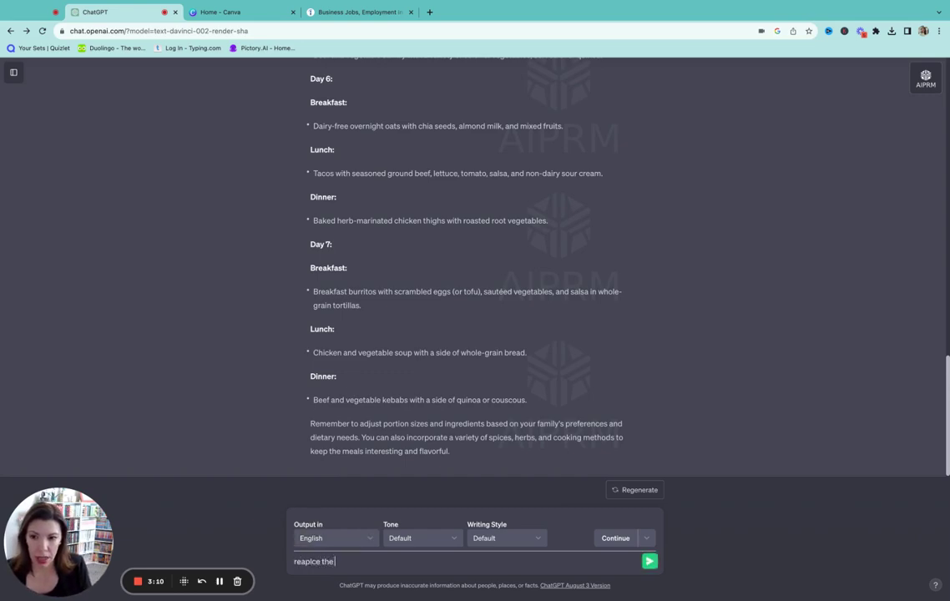
{"action": "type", "text": " breakfast"}
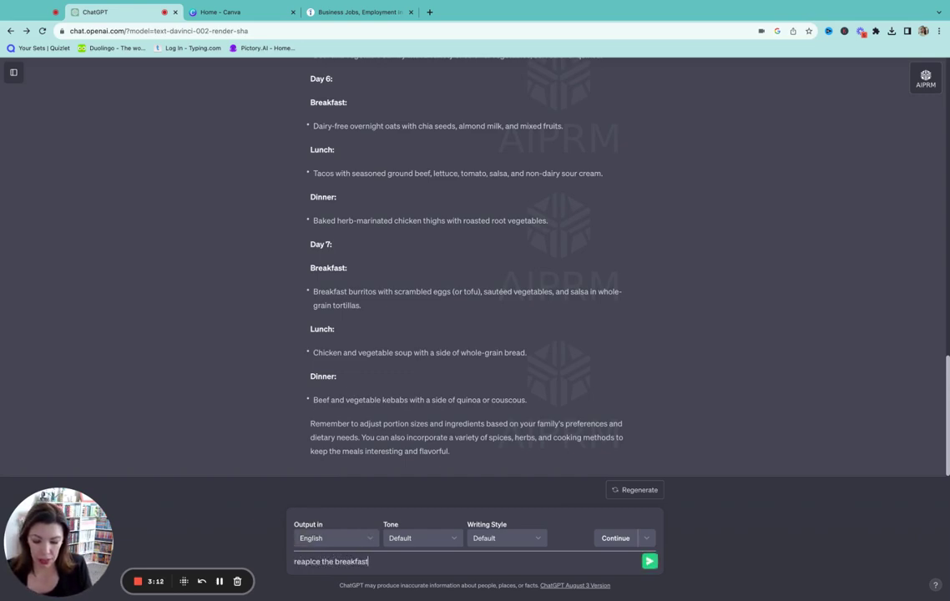
{"action": "type", "text": " for day 7"}
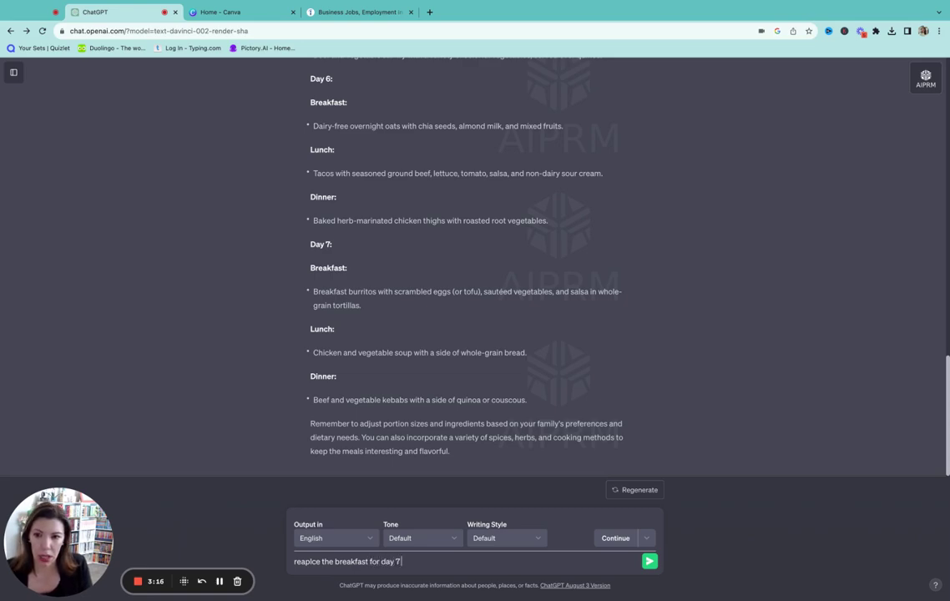
{"action": "type", "text": " with "}
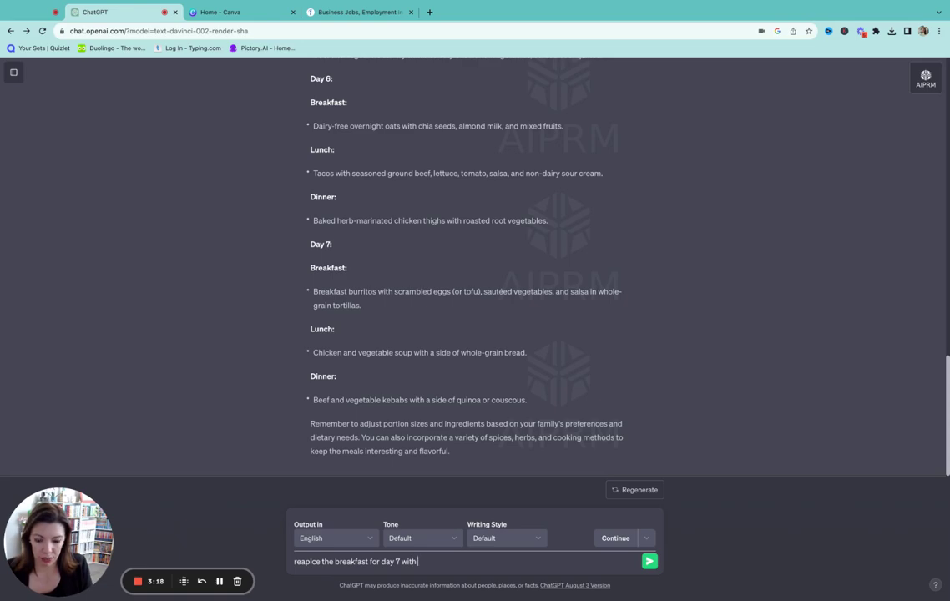
{"action": "type", "text": "a cric"}
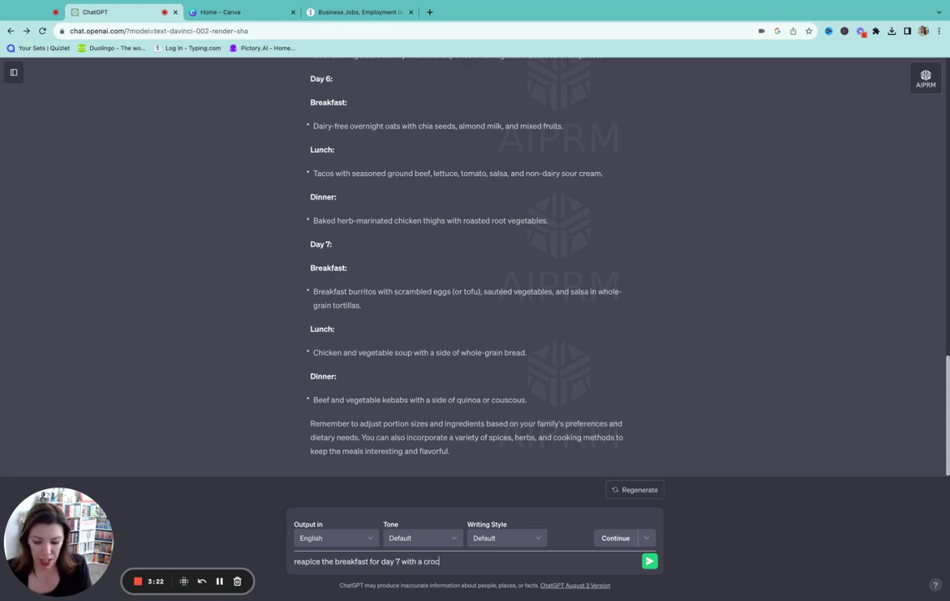
{"action": "type", "text": "k pot oatme"}
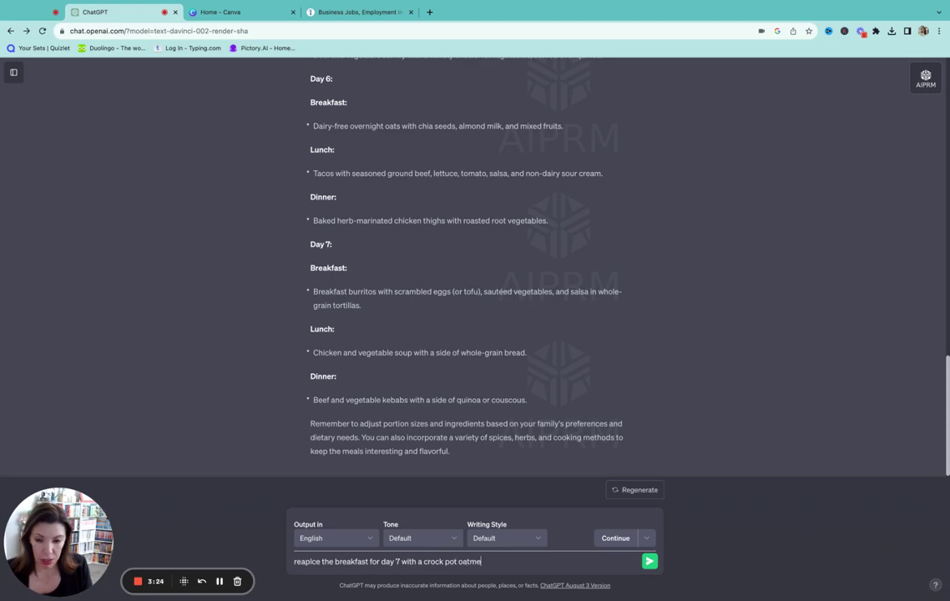
{"action": "type", "text": "al recipe"}
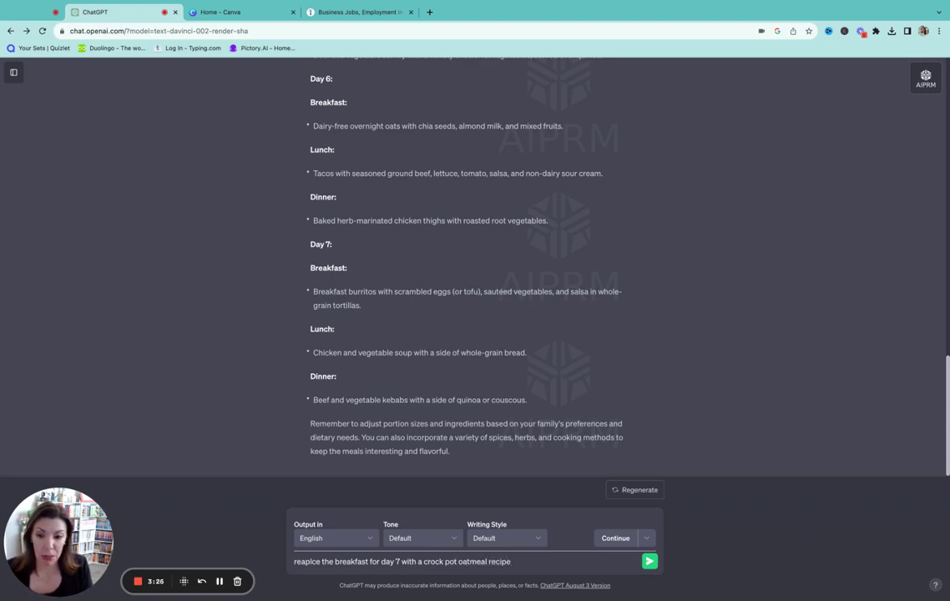
{"action": "key", "text": "Return"}
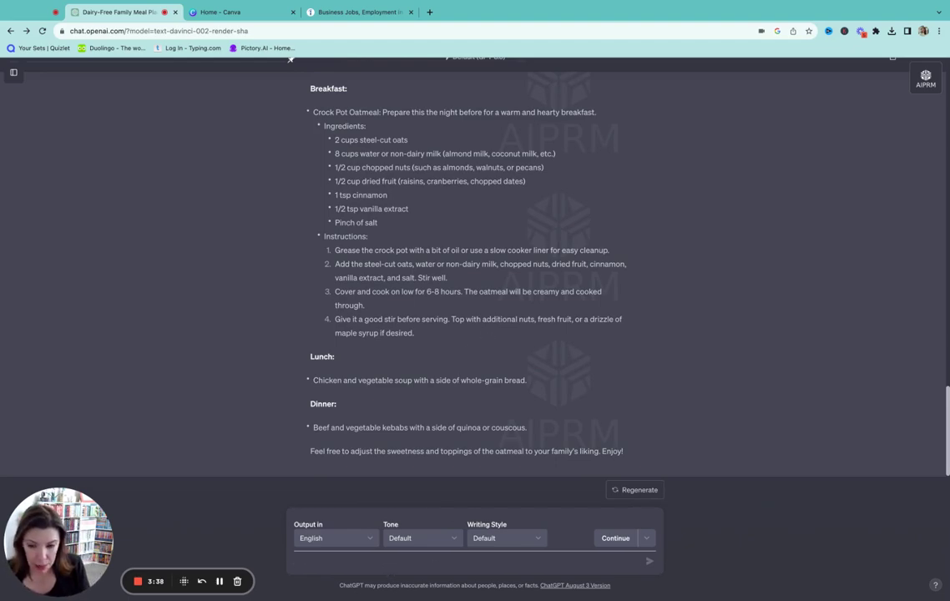
- Request the ingredient list for the whole week of the meal plan
{"action": "type", "text": "Please c"}
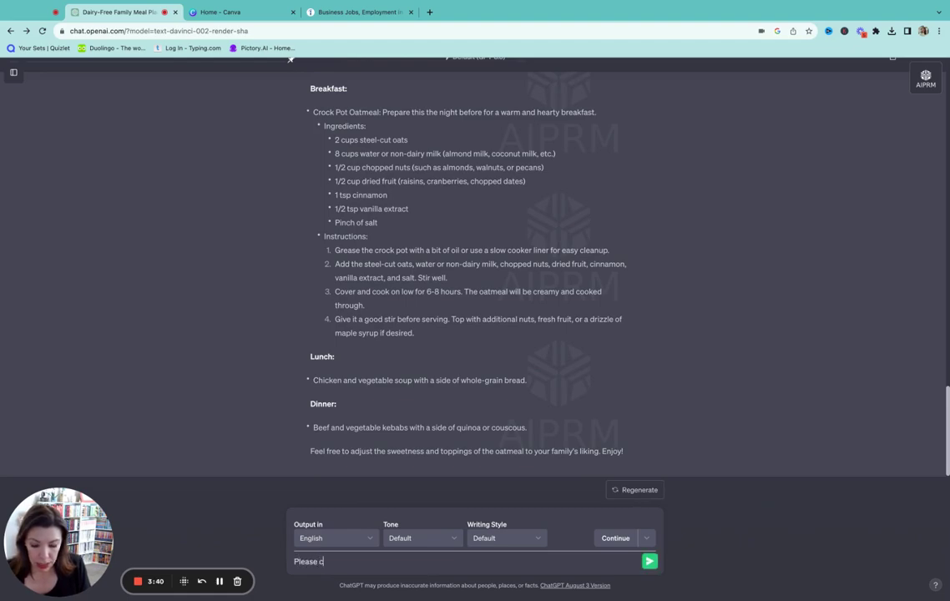
{"action": "type", "text": "reate the i"}
{"action": "type", "text": "ngrien"}
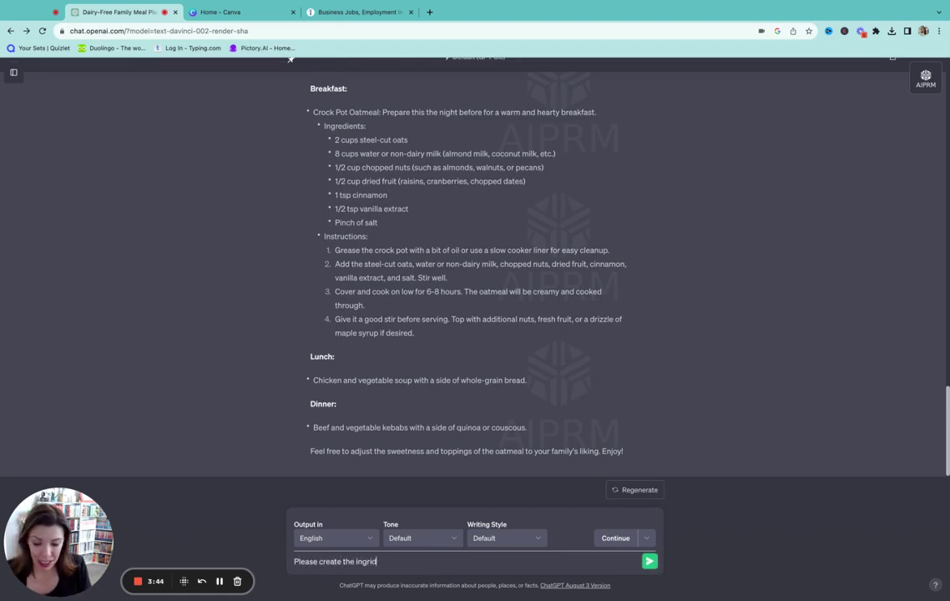
{"action": "type", "text": "ient list for the whole week"}
{"action": "key", "text": "Return"}
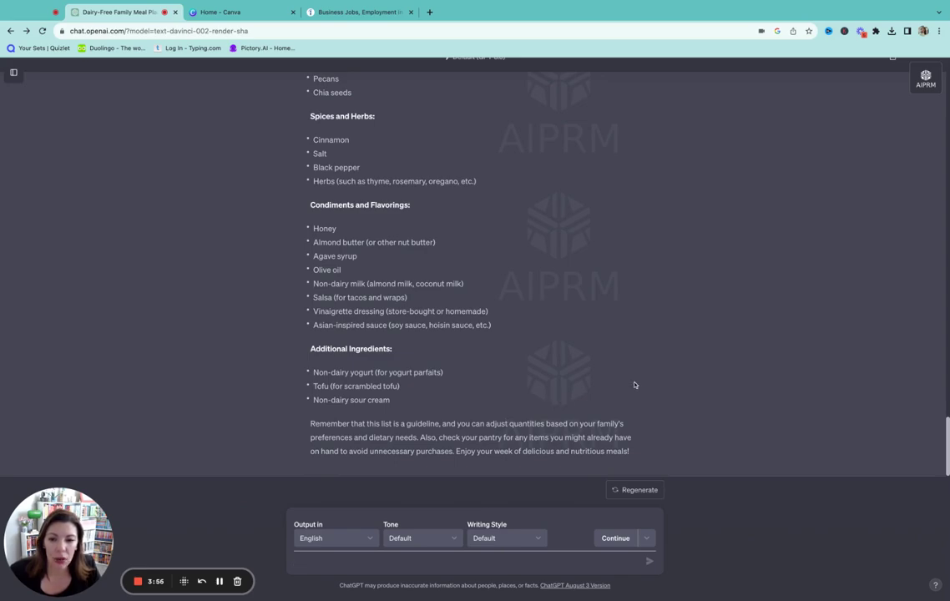
- Request the recipes for all the meals in the weekly plan
{"action": "scroll", "coordinate": [635, 385], "scroll_direction": "up", "scroll_amount": 10}
{"action": "scroll", "coordinate": [635, 385], "scroll_direction": "up", "scroll_amount": 6}
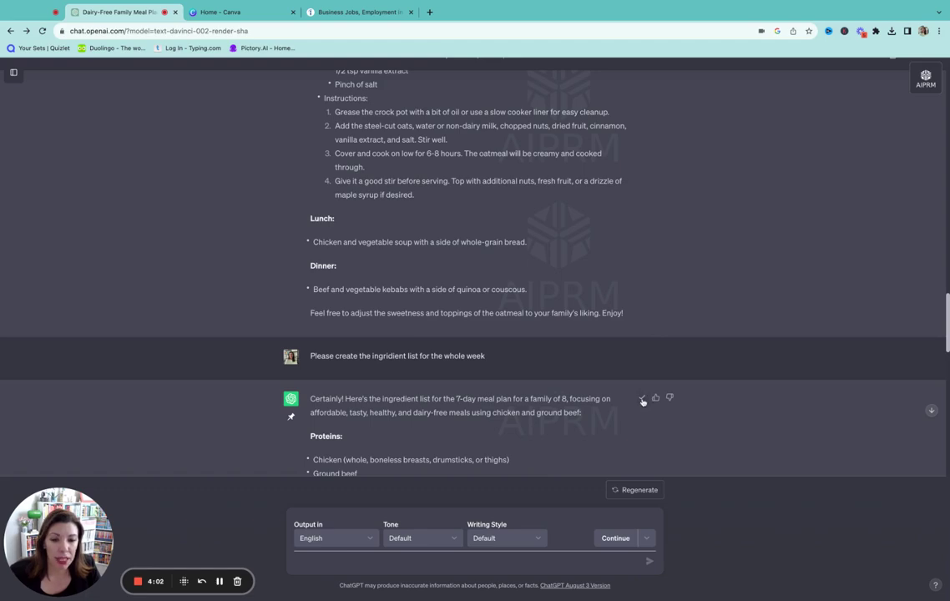
{"action": "scroll", "coordinate": [579, 421], "scroll_direction": "up", "scroll_amount": 20}
{"action": "scroll", "coordinate": [580, 423], "scroll_direction": "down", "scroll_amount": 10}
{"action": "scroll", "coordinate": [580, 423], "scroll_direction": "down", "scroll_amount": 15}
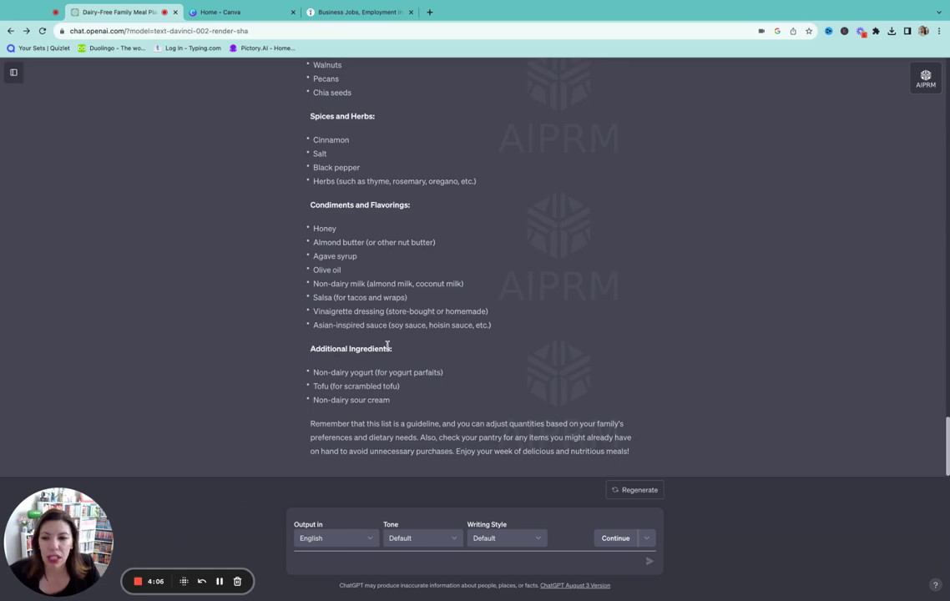
{"action": "scroll", "coordinate": [387, 345], "scroll_direction": "up", "scroll_amount": 15}
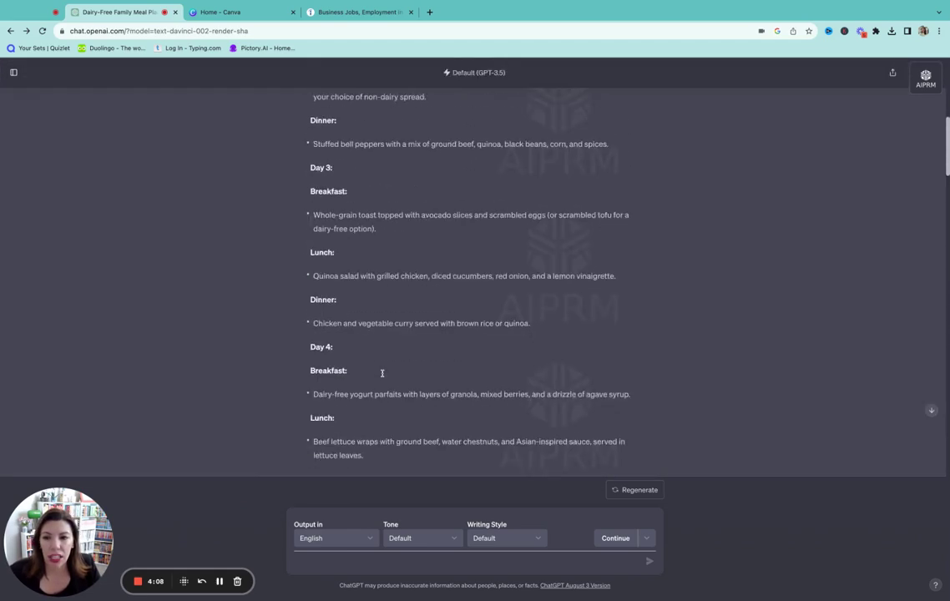
{"action": "scroll", "coordinate": [382, 373], "scroll_direction": "down", "scroll_amount": 20}
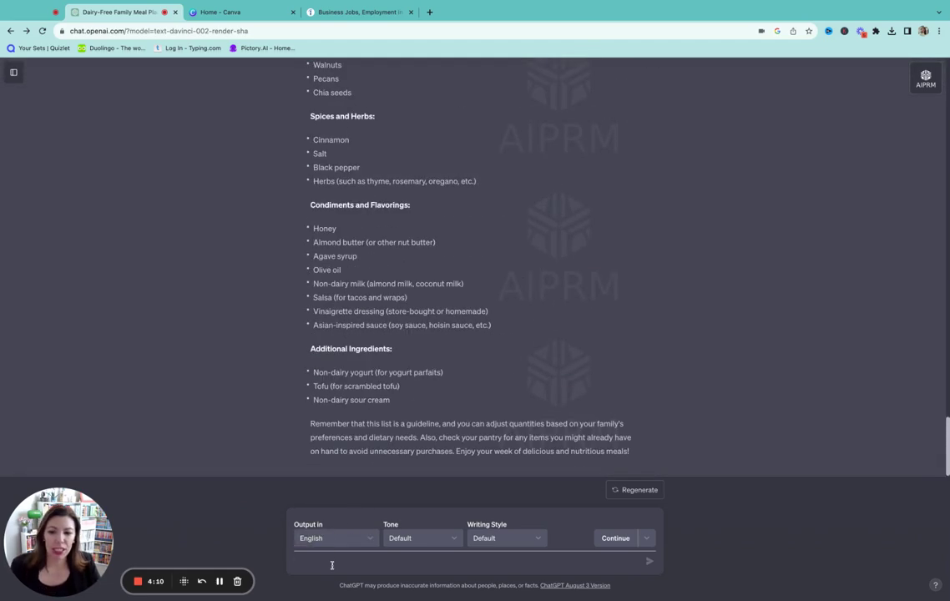
{"action": "type", "text": "PLease give me the recipes for all the meals"}
{"action": "key", "text": "Return"}
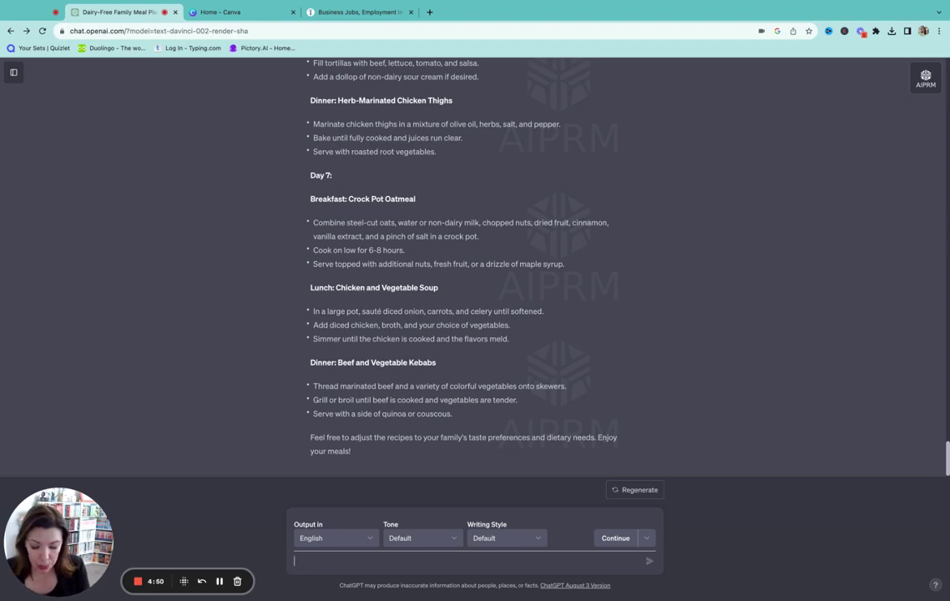
- Ask for a list of recipe ideas for cod that is kid friendly
{"action": "type", "text": "Please give"}
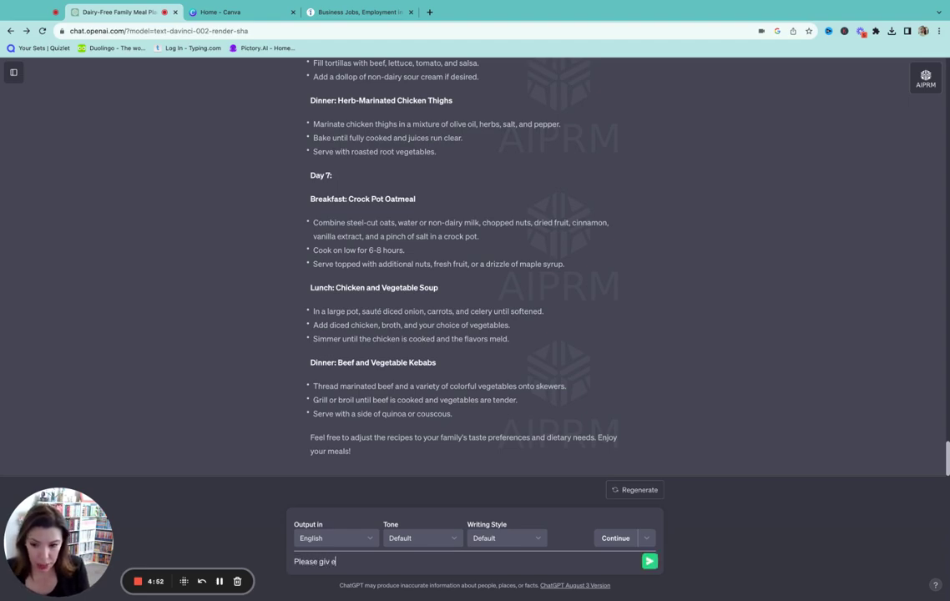
{"action": "type", "text": " me a list of recipe ideas for Cod that is k"}
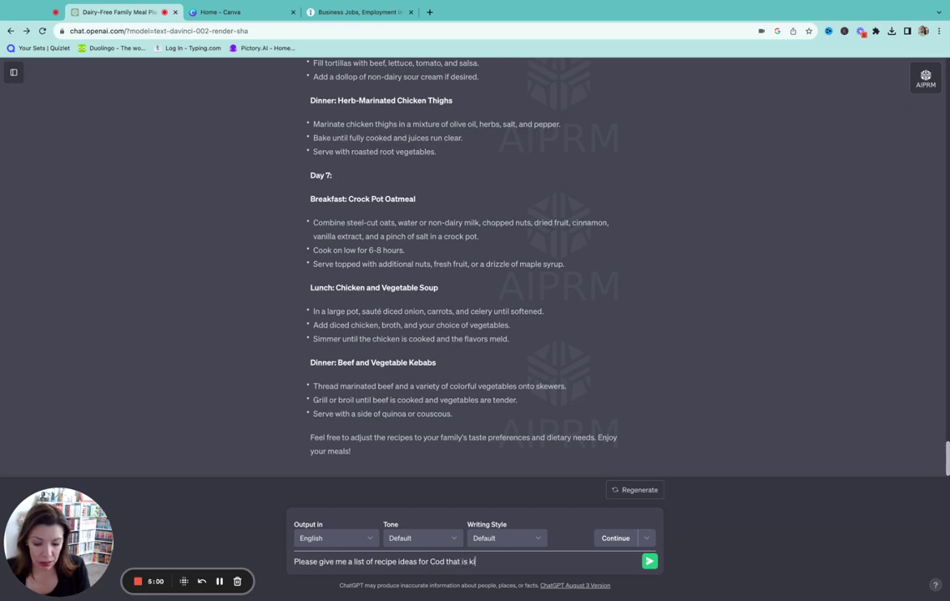
{"action": "type", "text": "id frienly and"}
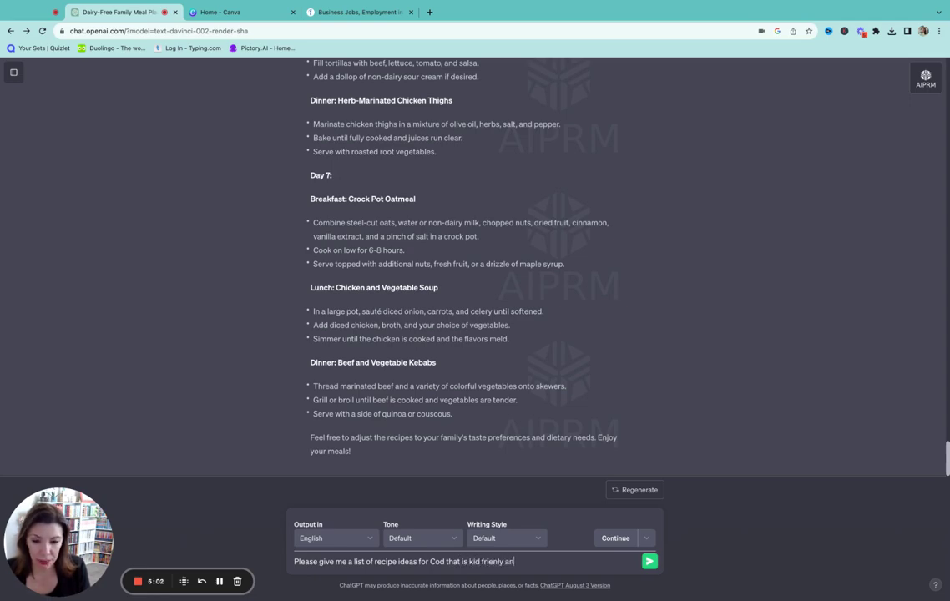
{"action": "key", "text": "BackSpace"}
{"action": "key", "text": "BackSpace"}
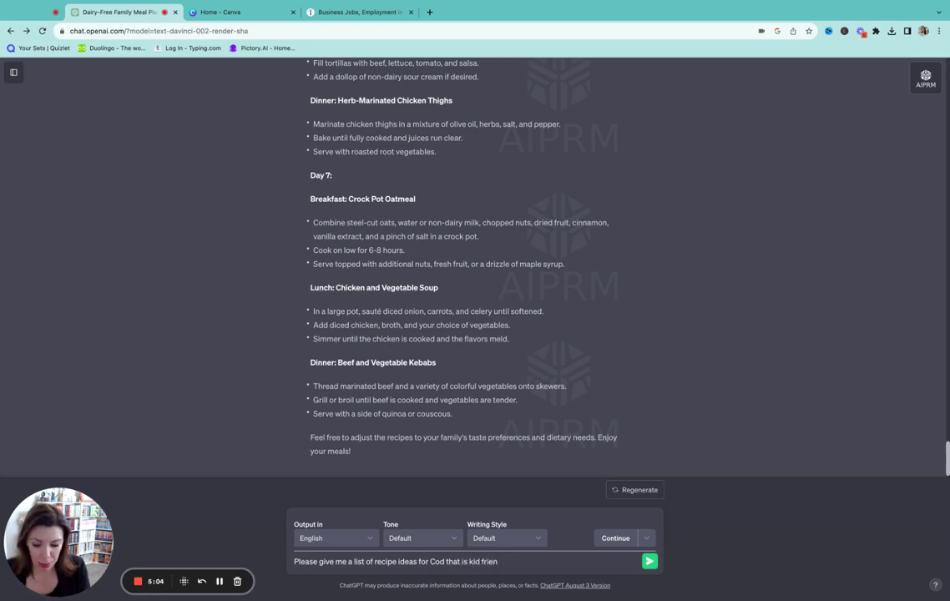
{"action": "type", "text": "dly"}
{"action": "key", "text": "Return"}
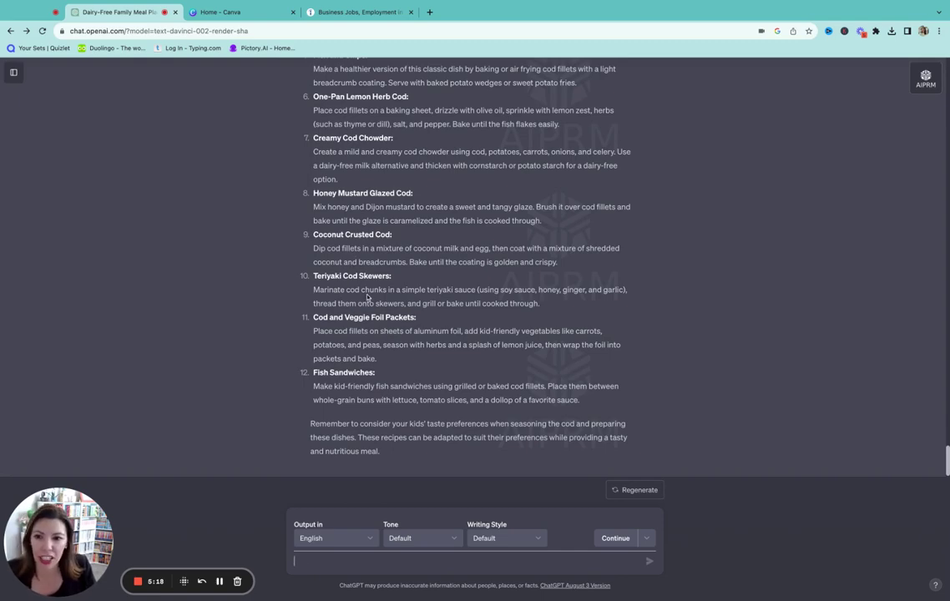
- Examine the cod recipe ideas, highlighting the Fish Tacos entry and the One-Pan Lemon Herb Cod entry
{"action": "scroll", "coordinate": [371, 341], "scroll_direction": "up", "scroll_amount": 2}
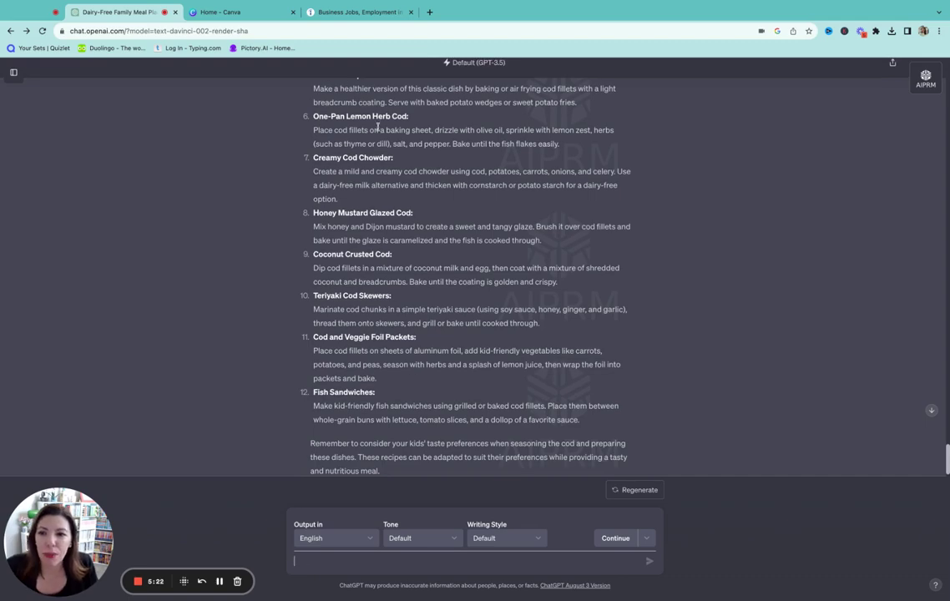
{"action": "scroll", "coordinate": [385, 239], "scroll_direction": "up", "scroll_amount": 5}
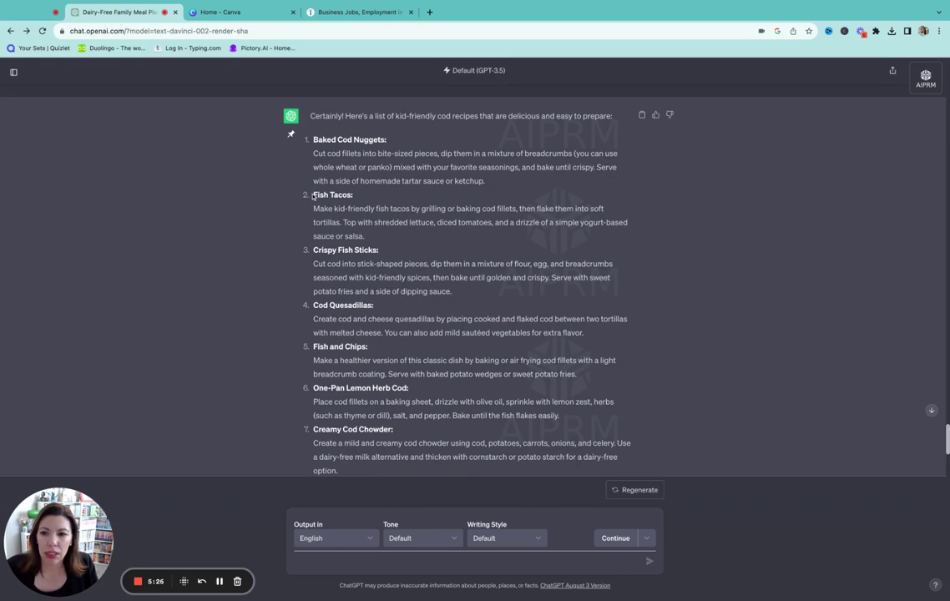
{"action": "left_click_drag", "start_coordinate": [314, 194], "coordinate": [365, 237]}
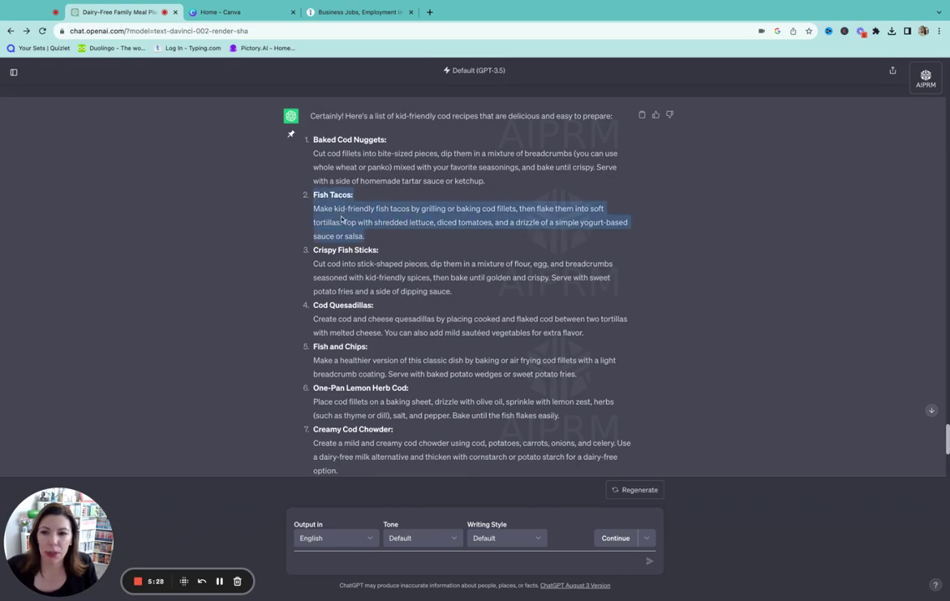
{"action": "left_click", "coordinate": [322, 271]}
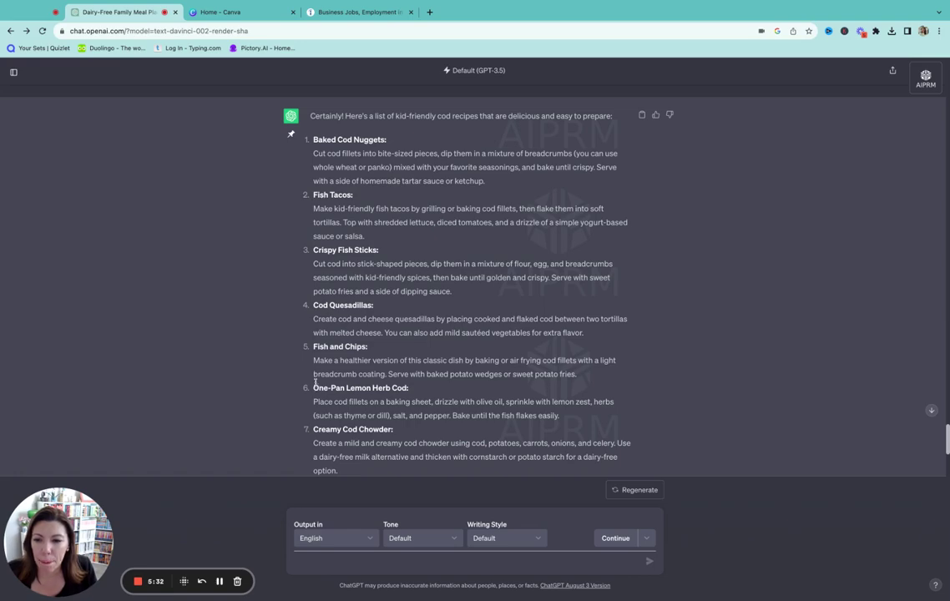
{"action": "left_click_drag", "start_coordinate": [314, 386], "coordinate": [440, 430]}
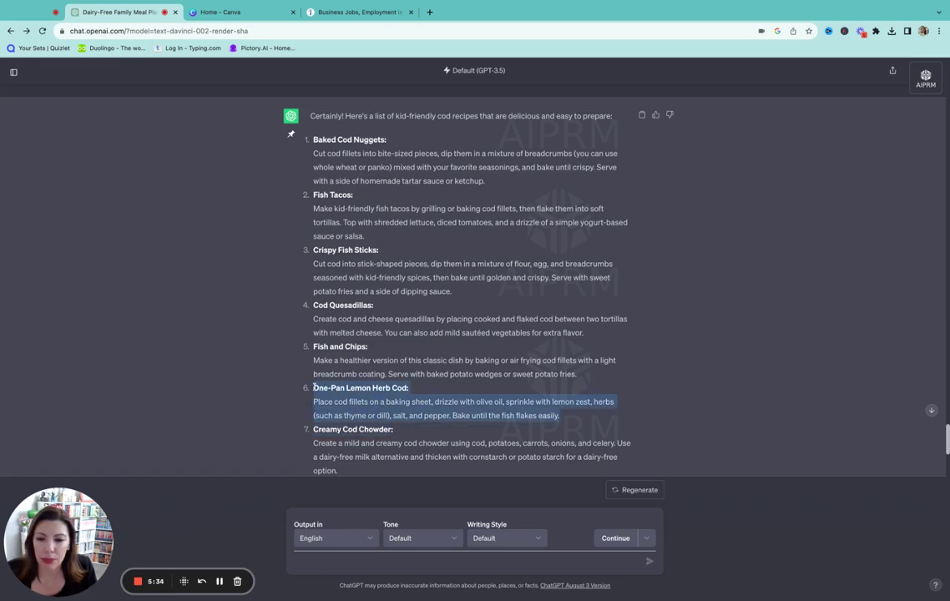
- Request the recipe for the Creamy Cod Chowder, including its full entry copied from the list of cod ideas
{"action": "scroll", "coordinate": [440, 430], "scroll_direction": "down", "scroll_amount": 5}
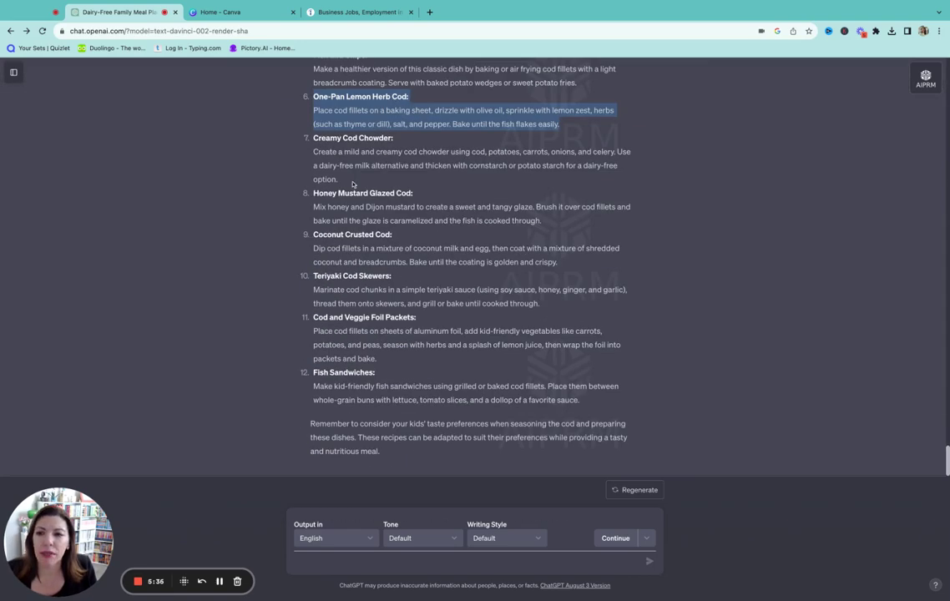
{"action": "mouse_move", "coordinate": [315, 139]}
{"action": "left_mouse_down"}
{"action": "mouse_move", "coordinate": [346, 179]}
{"action": "mouse_move", "coordinate": [283, 127]}
{"action": "mouse_move", "coordinate": [331, 148]}
{"action": "left_mouse_up"}
{"action": "key", "text": "ctrl+c"}
{"action": "triple_click", "coordinate": [347, 179]}
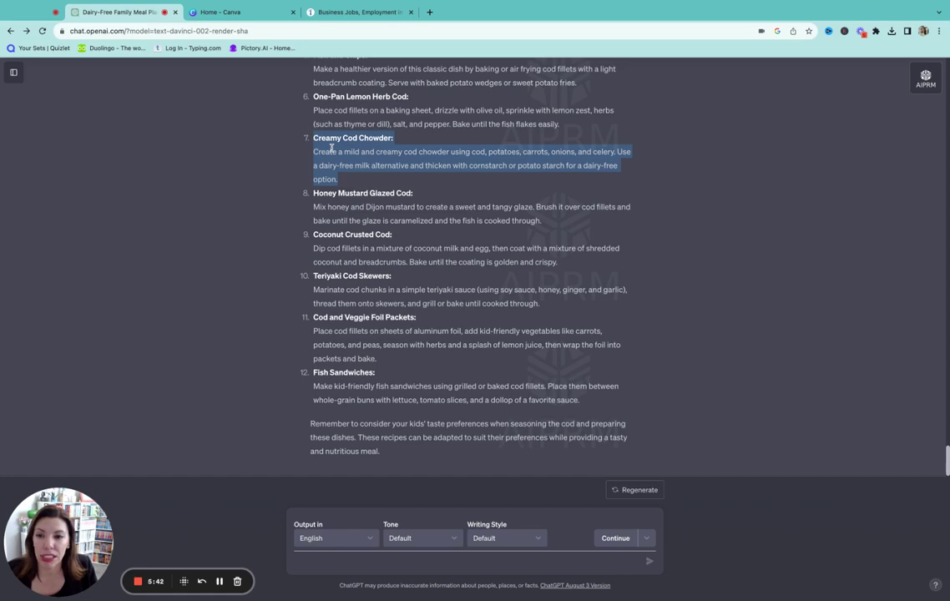
{"action": "left_click", "coordinate": [354, 565]}
{"action": "type", "text": "please give me the recipe for this mea"}
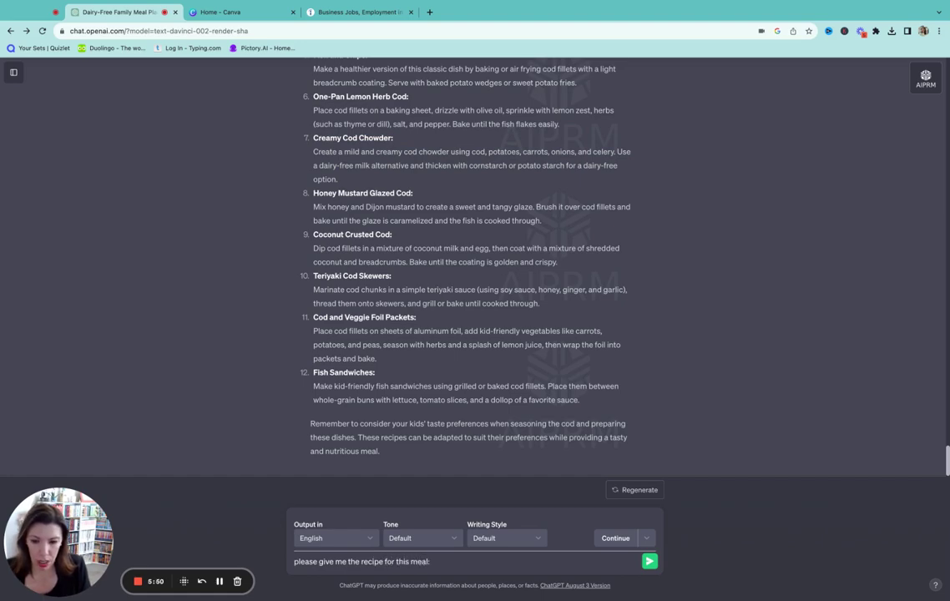
{"action": "type", "text": "l:"}
{"action": "key", "text": "ctrl+v"}
{"action": "key", "text": "Return"}
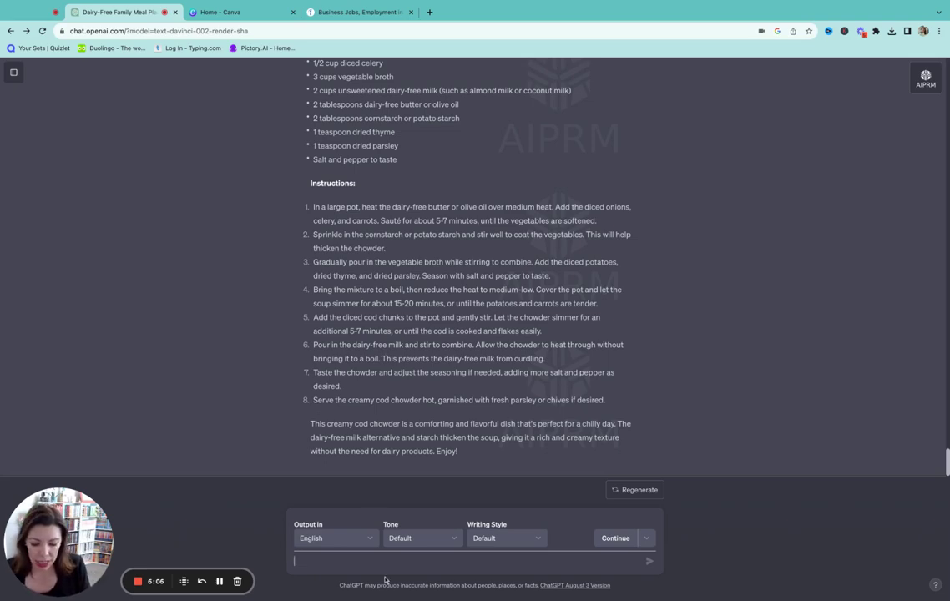
- Ask what can be made for dinner with tomatoes, pasta and herbs
{"action": "type", "text": "I have"}
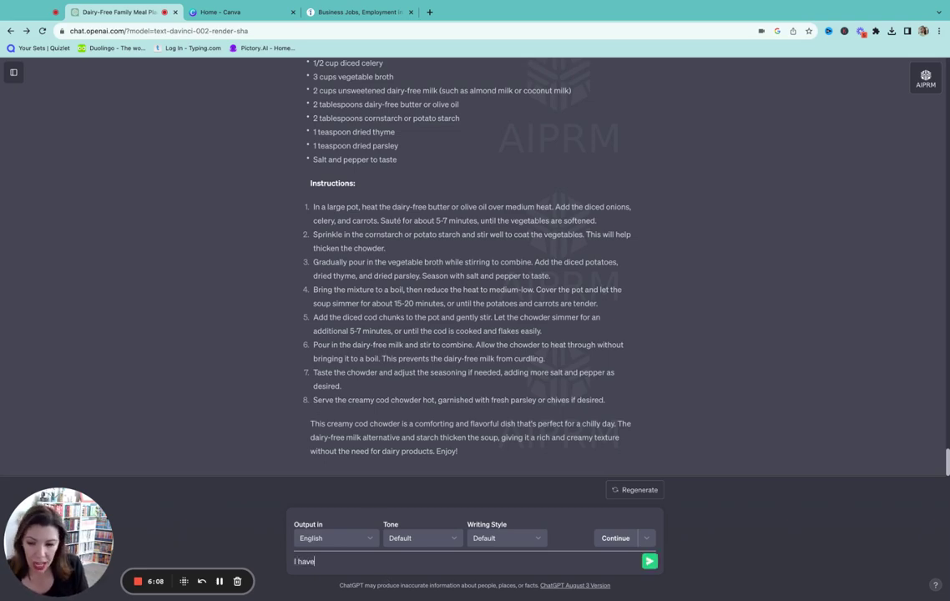
{"action": "type", "text": " tomatoes, mo"}
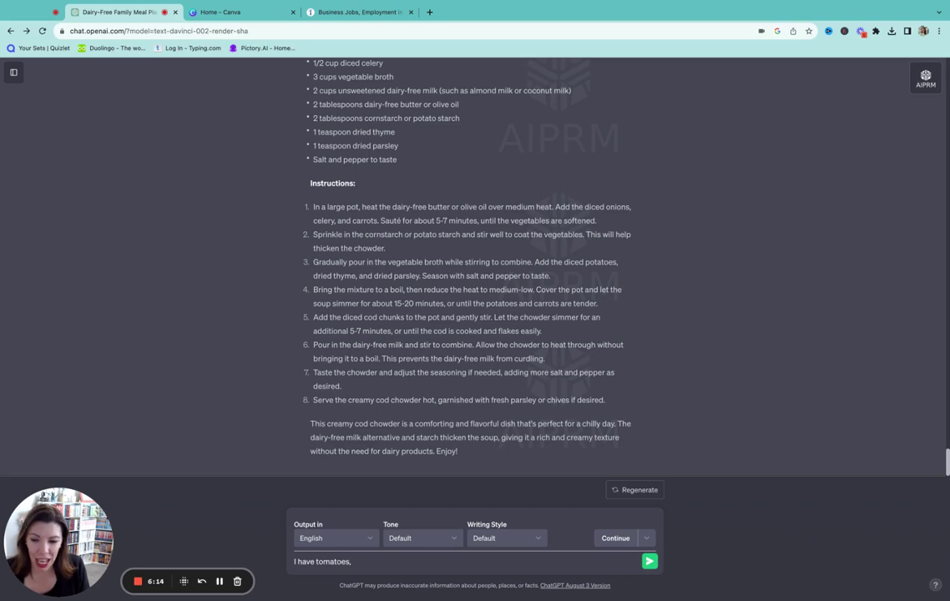
{"action": "type", "text": "sta, herbs"}
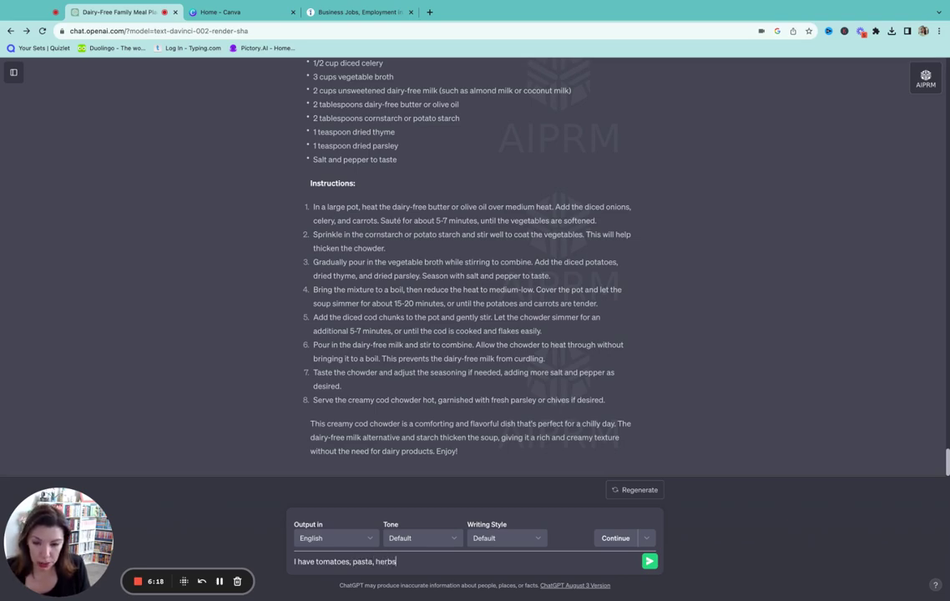
{"action": "type", "text": ", what can"}
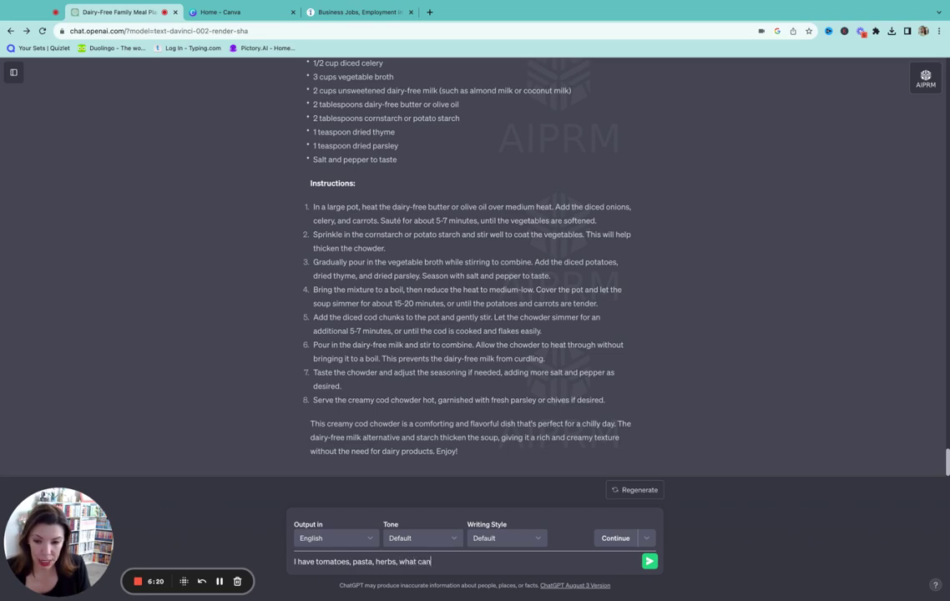
{"action": "type", "text": " I make for dinner"}
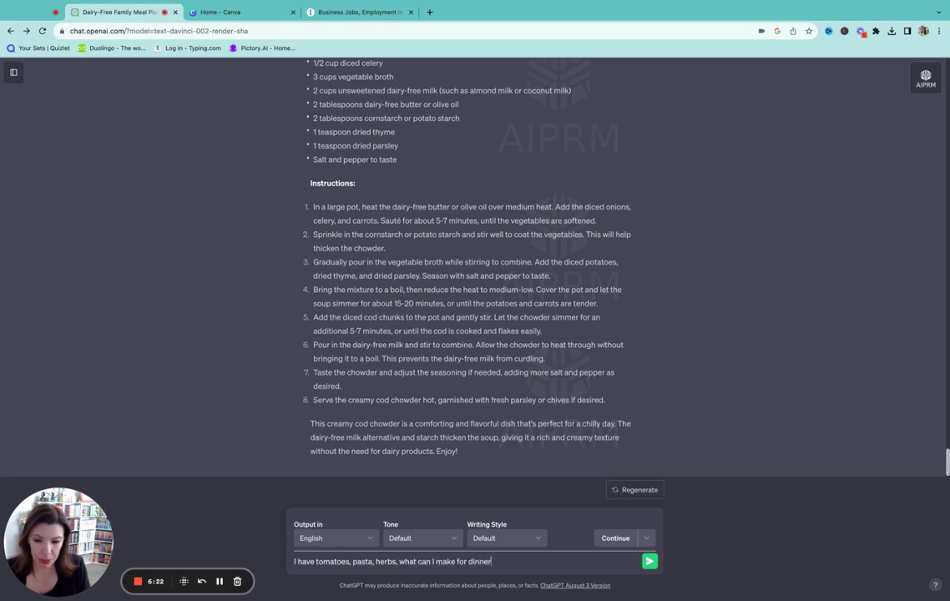
{"action": "key", "text": "Return"}
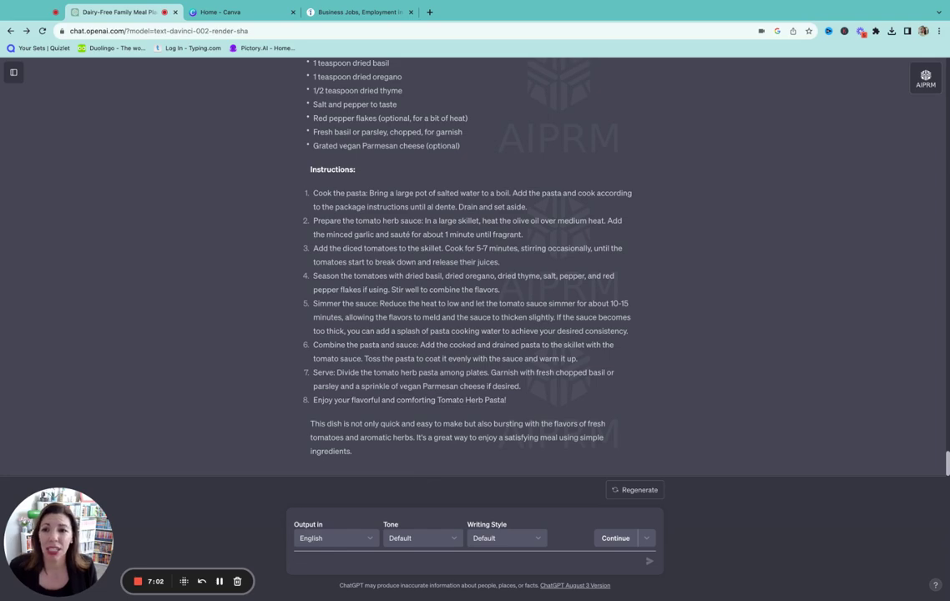
- Request a simple, fast meal using chicken breast in the instant pot and review the recipe from its beginning
{"action": "type", "text": "Give me a simple, fast meal I can make with chicken breast in the instant pot?"}
{"action": "key", "text": "Return"}
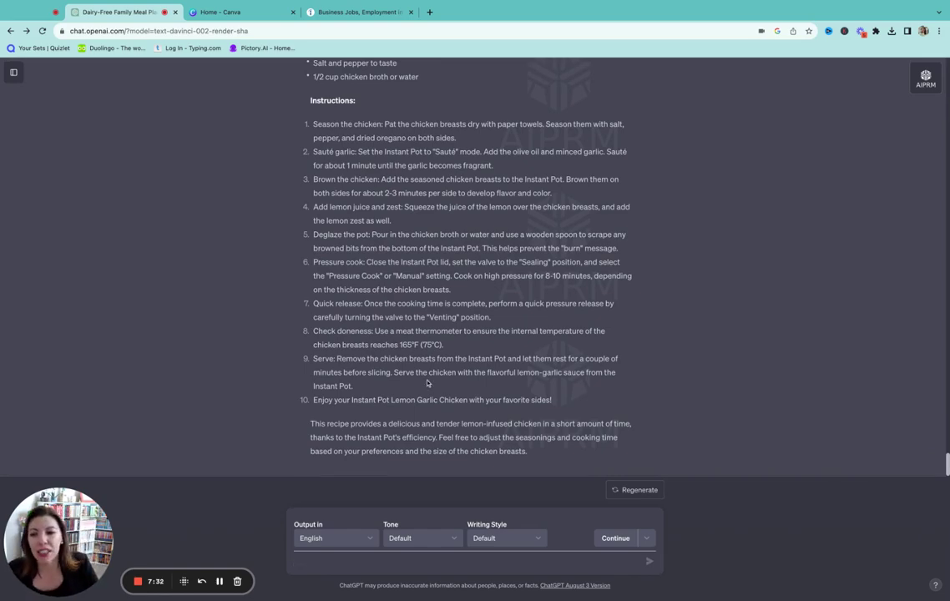
{"action": "scroll", "coordinate": [427, 383], "scroll_direction": "up", "scroll_amount": 5}
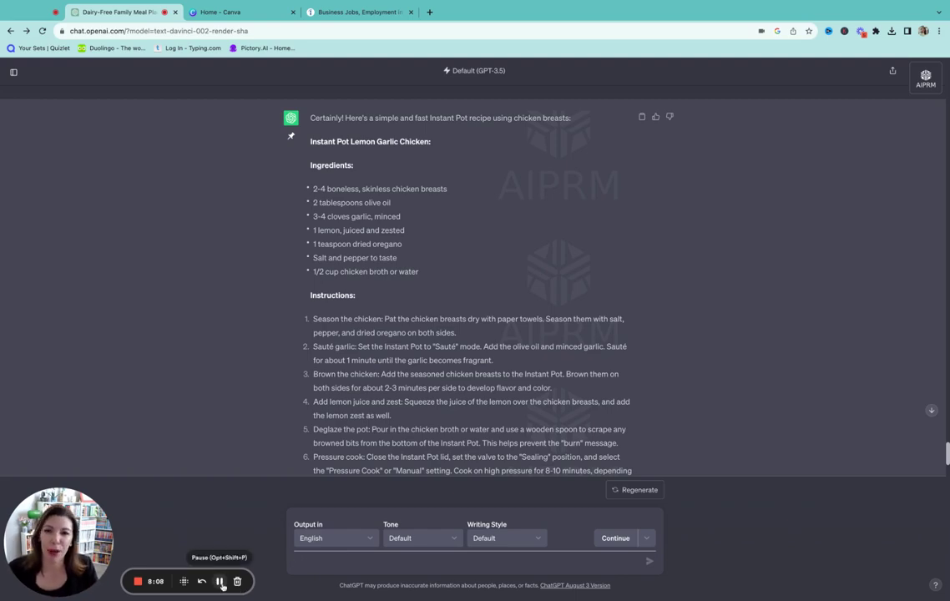
- Request a capsule wardrobe from pleated skirts, button-ups, wrap dresses, flats, pumps, sandals, a black blazer, black leather jacket, blue denim jacket and blue cardigan
{"action": "type", "text": "PLease create a capsule wardrobe with the following items: pleated skirts in the colors khaki, blue, white, and black, white button up, linen blue button up, short sleeve silk shirts in black, white and blue, wrap dresses in red, nay and black, black v neck, pink vneck, khaki scarf, black pashmina, black flats, leaopard flats, black pumps, two tone pumps, nude pumps, nude sandals, black sandals."}
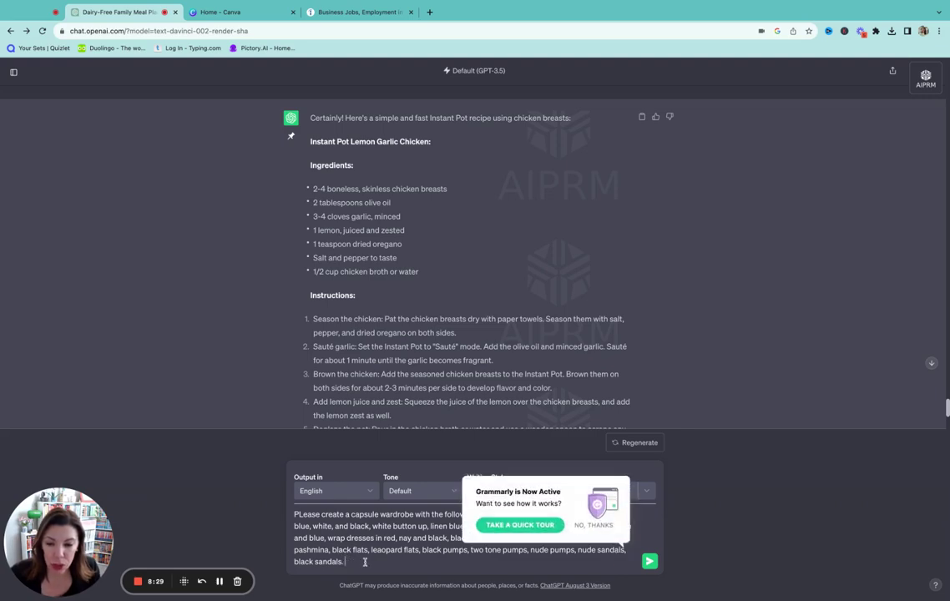
{"action": "key", "text": "BackSpace"}
{"action": "type", "text": ", black blazer,"}
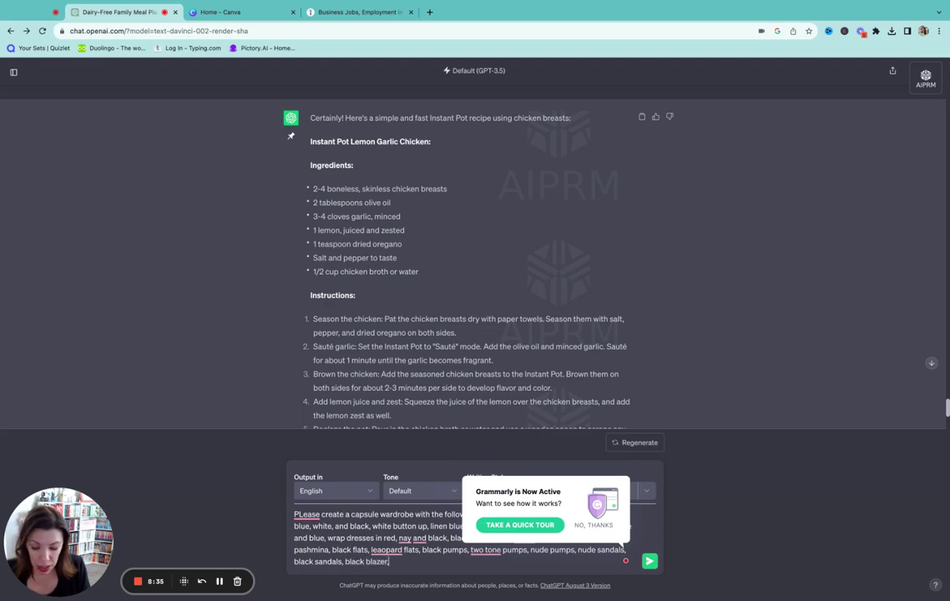
{"action": "type", "text": " black "}
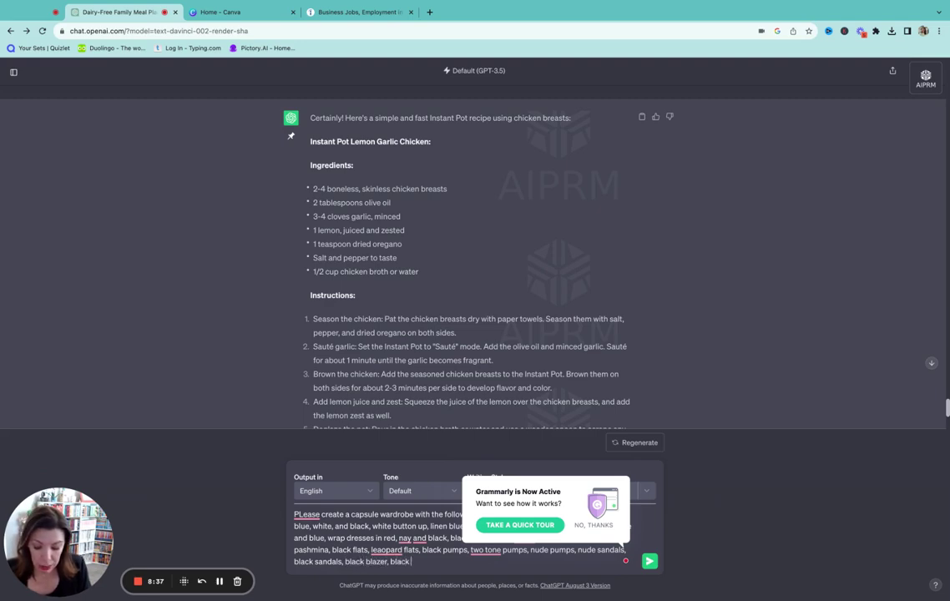
{"action": "type", "text": "letather"}
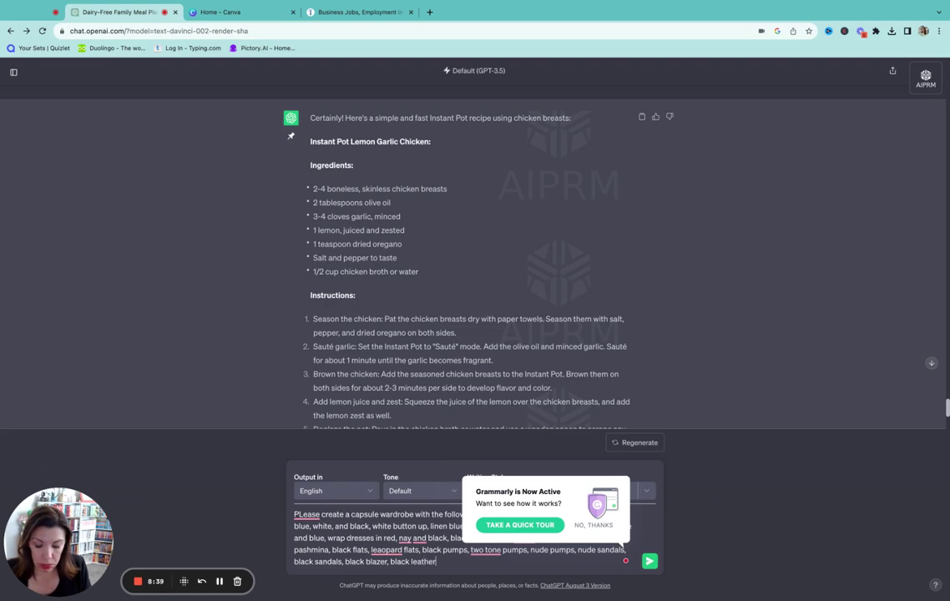
{"action": "type", "text": " jacker, blu"}
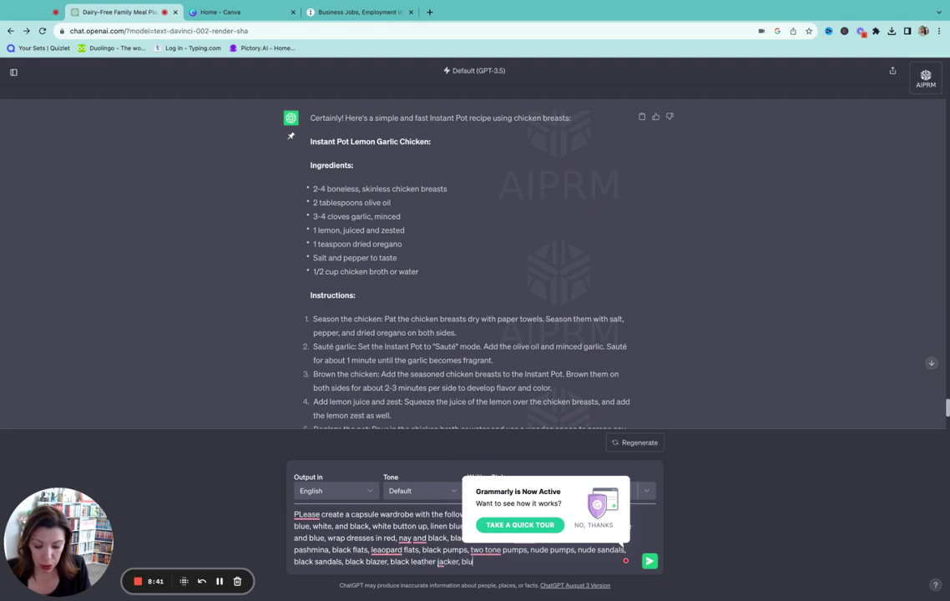
{"action": "type", "text": "e denim jacker,"}
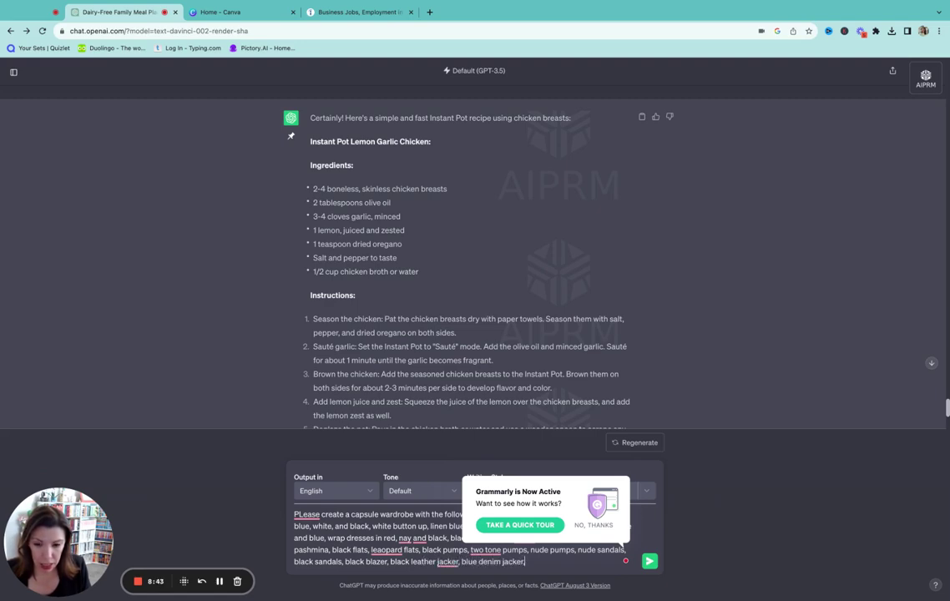
{"action": "type", "text": " blue cardigan,"}
{"action": "key", "text": "Return"}
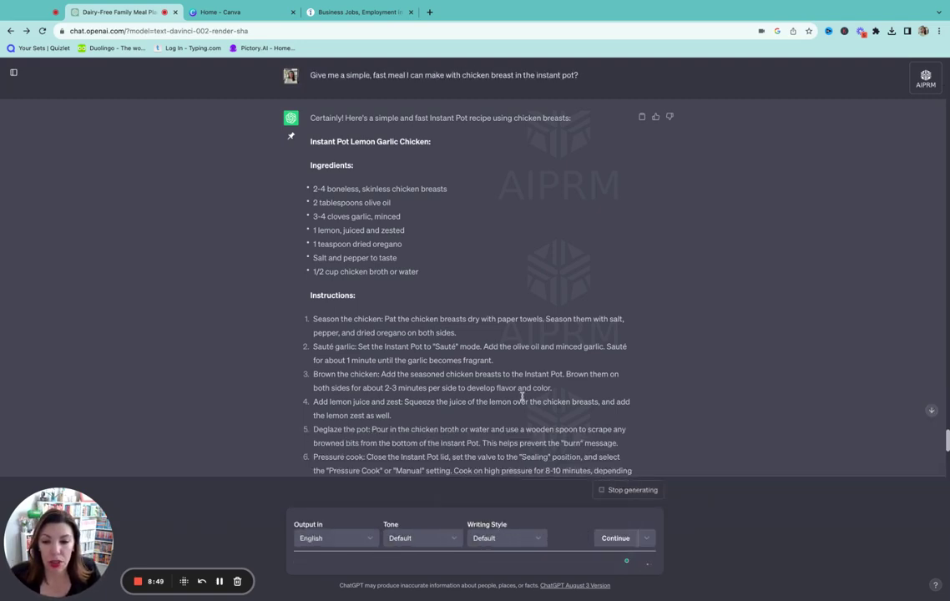
- Ask whether there are any gaps in the wardrobe and what to consider buying
{"action": "scroll", "coordinate": [523, 398], "scroll_direction": "down", "scroll_amount": 20}
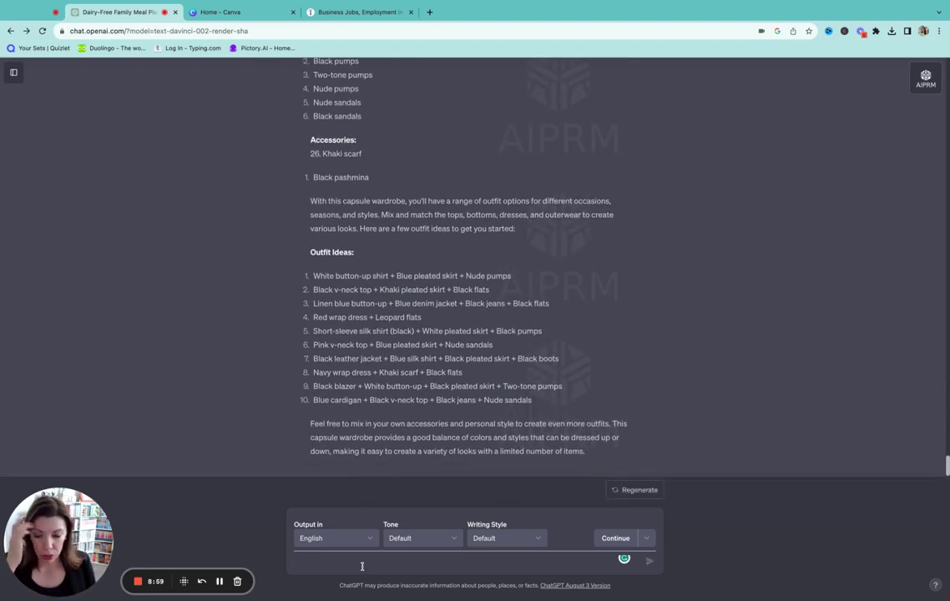
{"action": "left_click", "coordinate": [362, 566]}
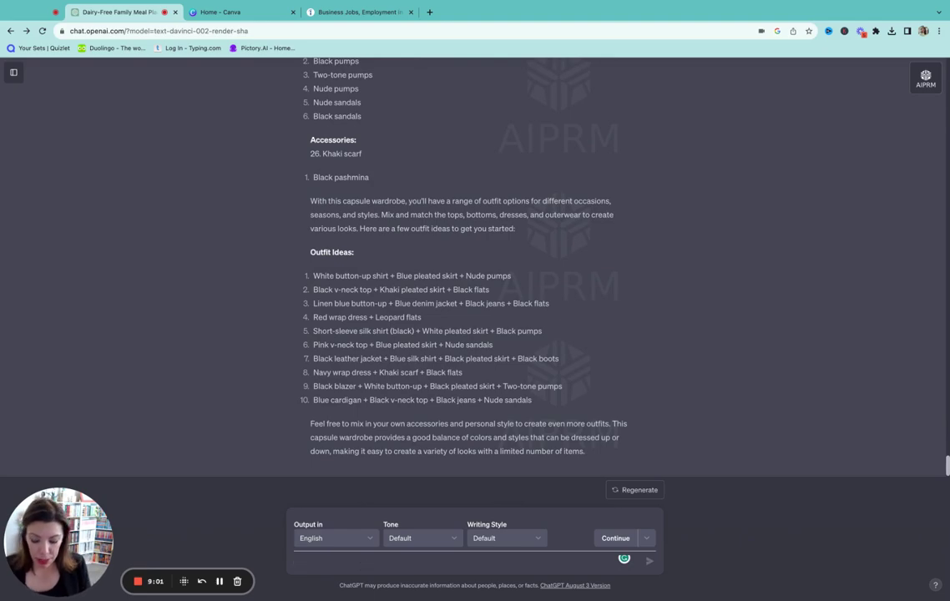
{"action": "type", "text": "Are th"}
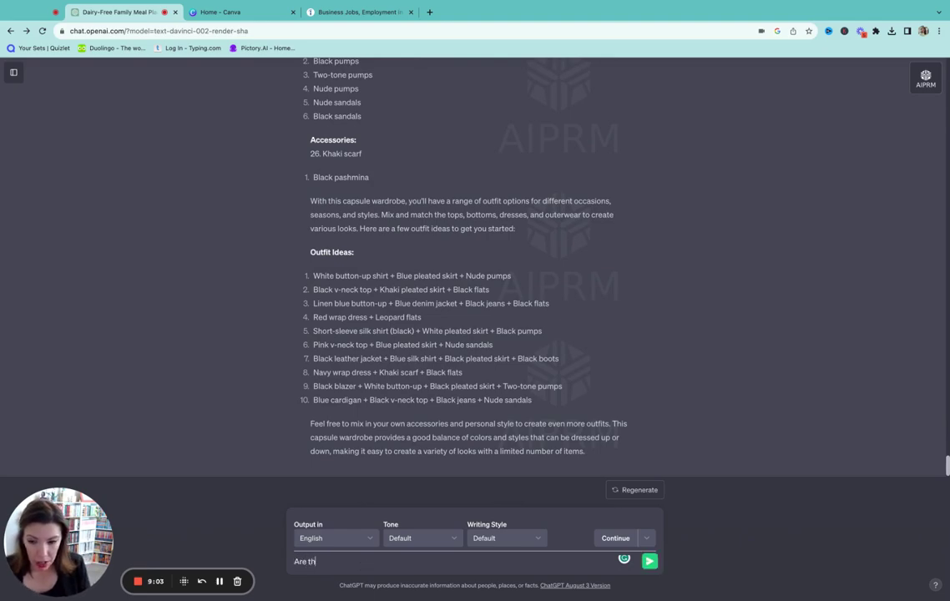
{"action": "type", "text": "ere any gaps in "}
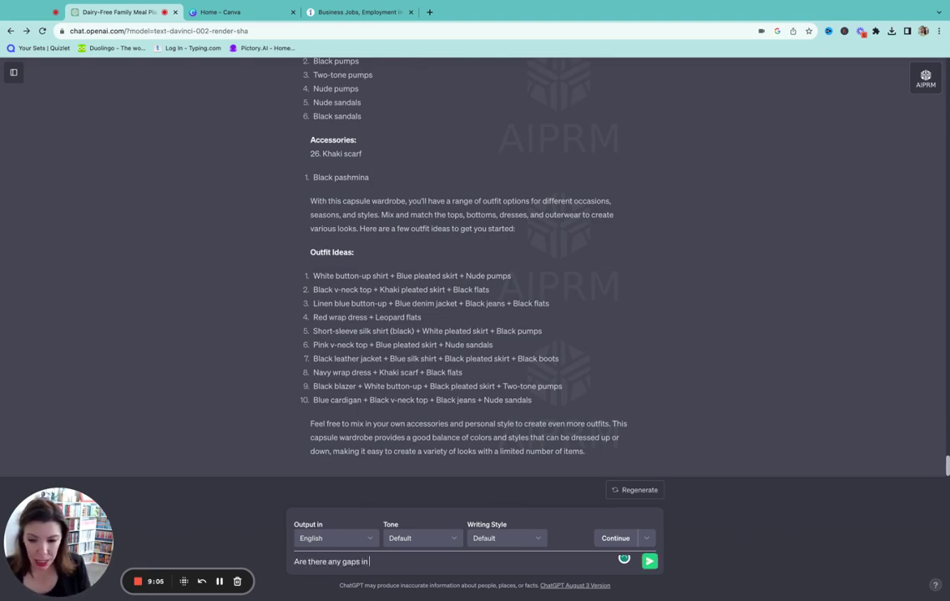
{"action": "type", "text": "my wardobe"}
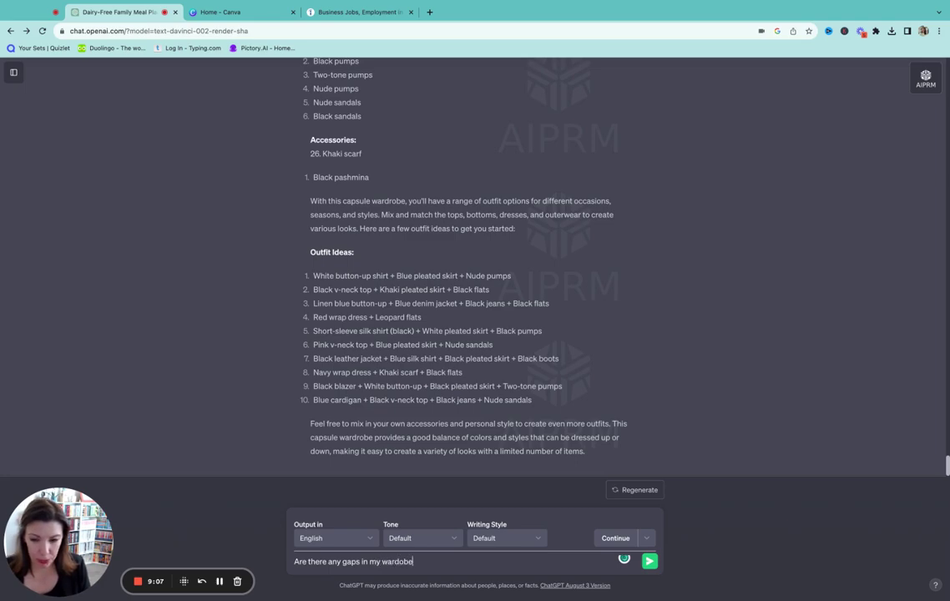
{"action": "type", "text": "? What should "}
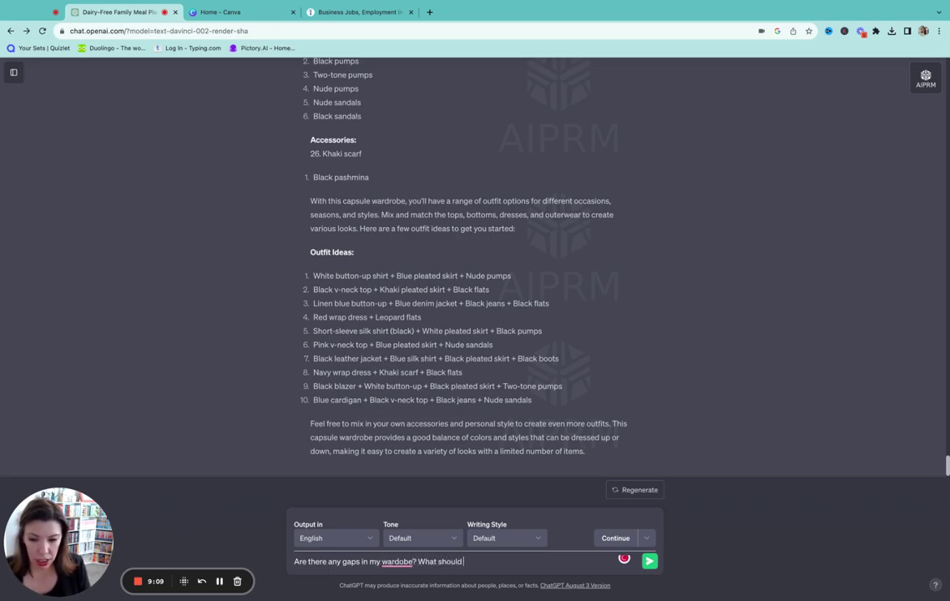
{"action": "type", "text": "I consider buying?"}
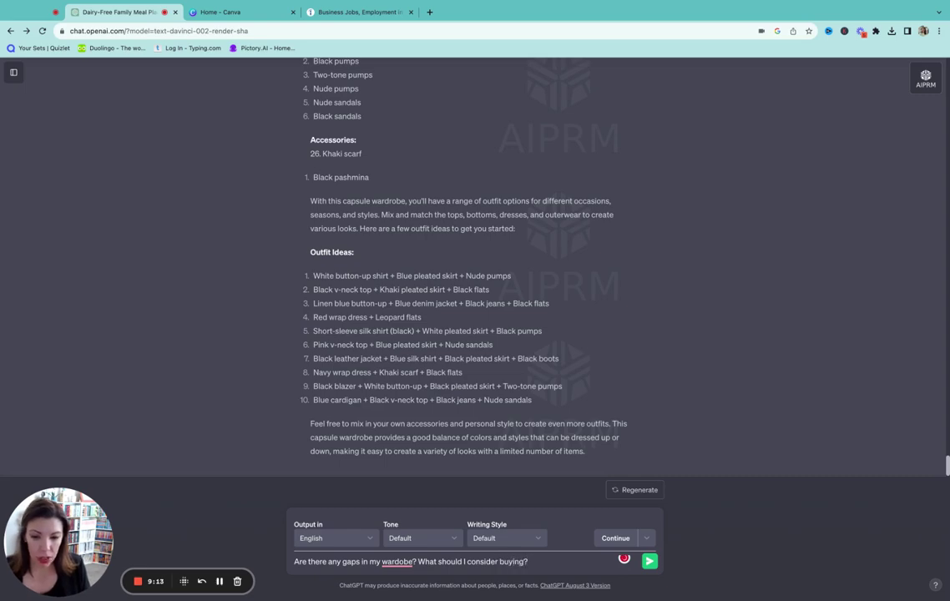
{"action": "key", "text": "Return"}
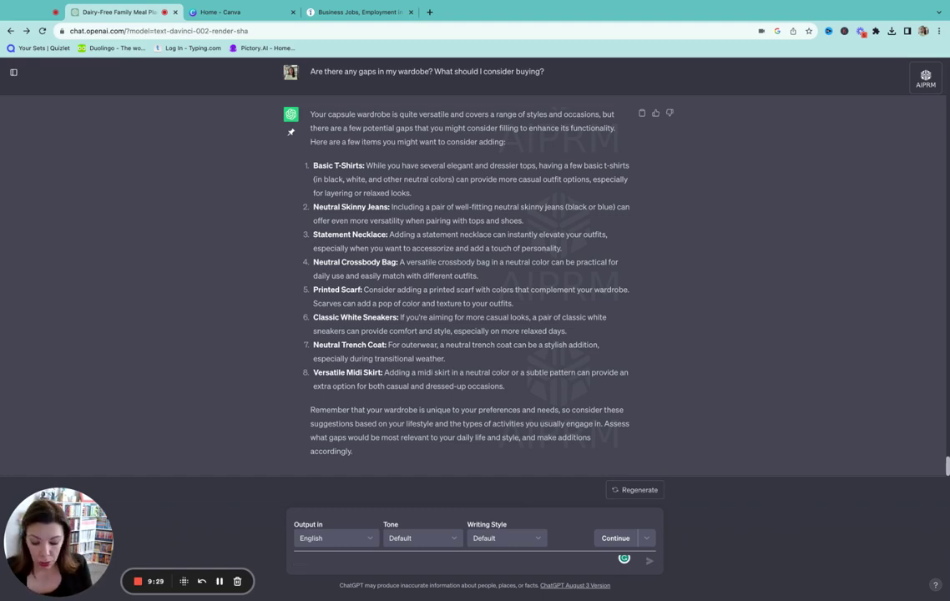
- Request 10 church outfits based on the capsule wardrobe and review the suggested combinations
{"action": "type", "text": "Give me"}
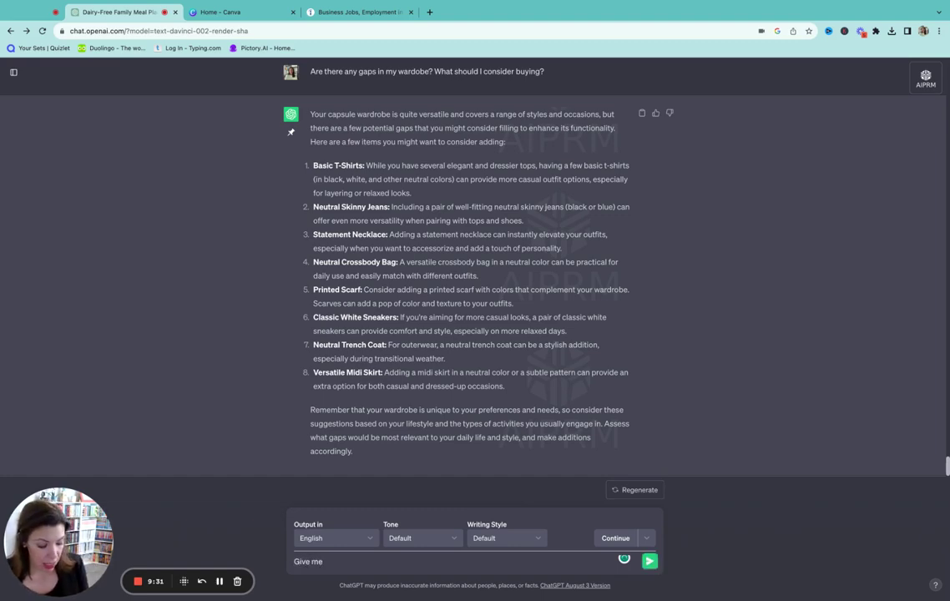
{"action": "type", "text": " 10 church o"}
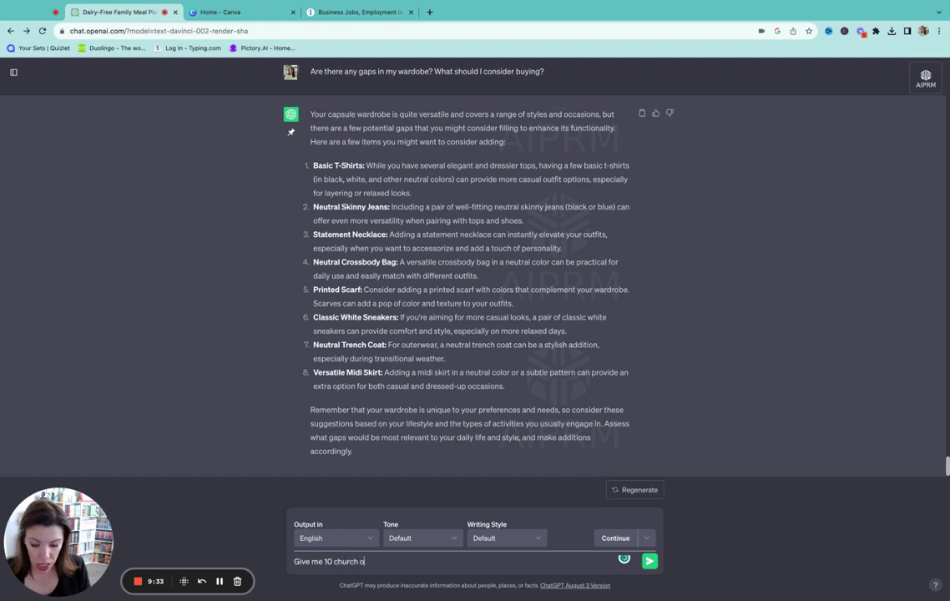
{"action": "type", "text": "utfits based"}
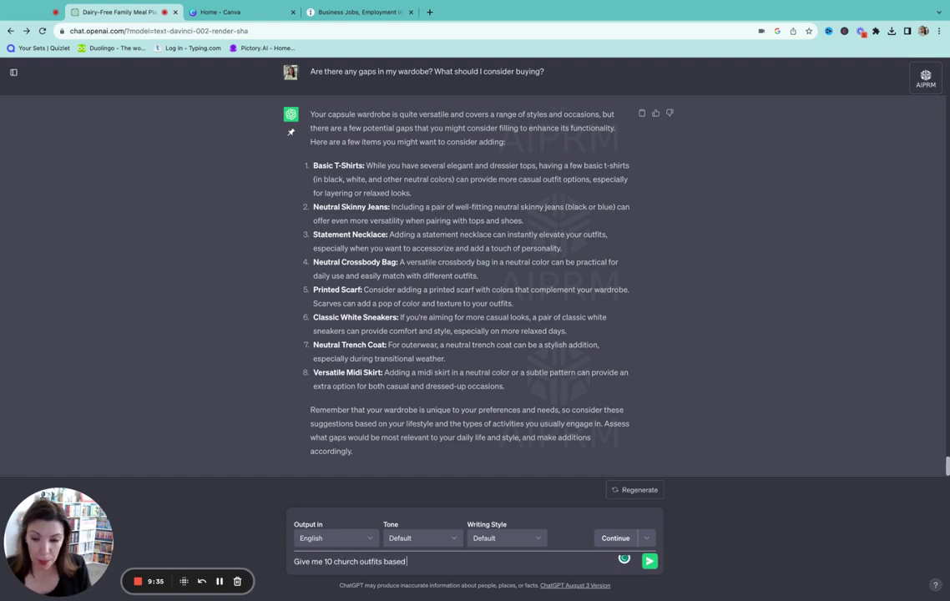
{"action": "type", "text": " on my capsu"}
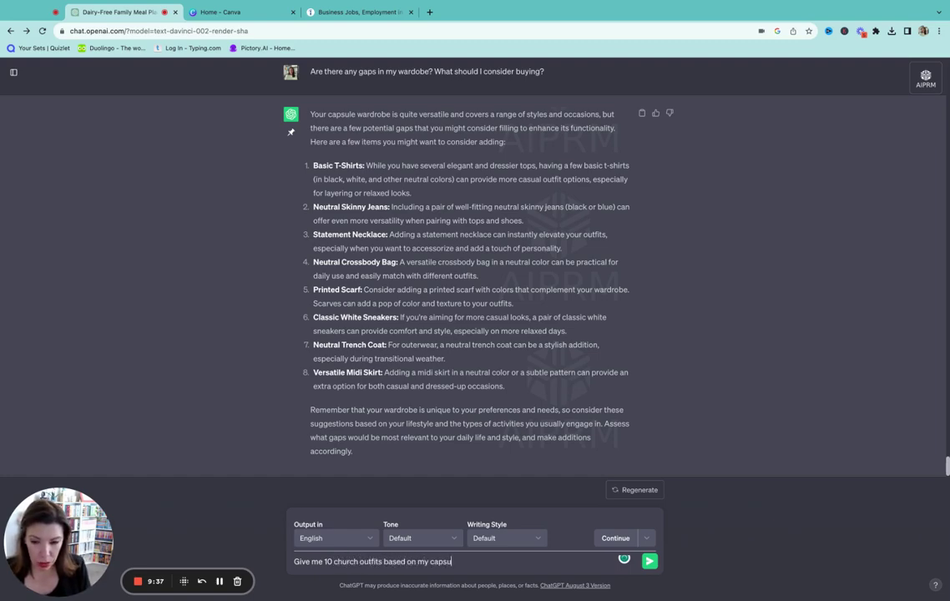
{"action": "type", "text": "le wardobe"}
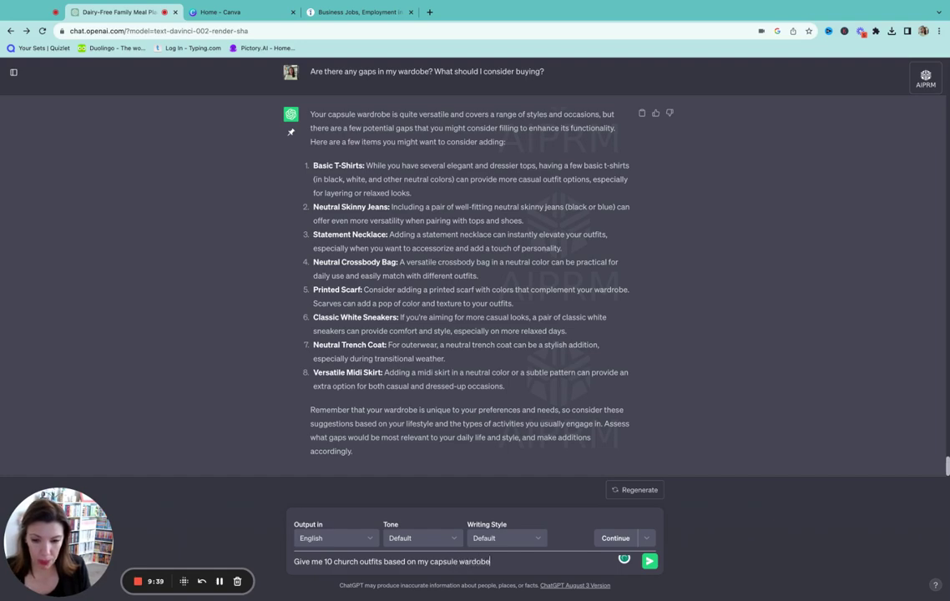
{"action": "key", "text": "Return"}
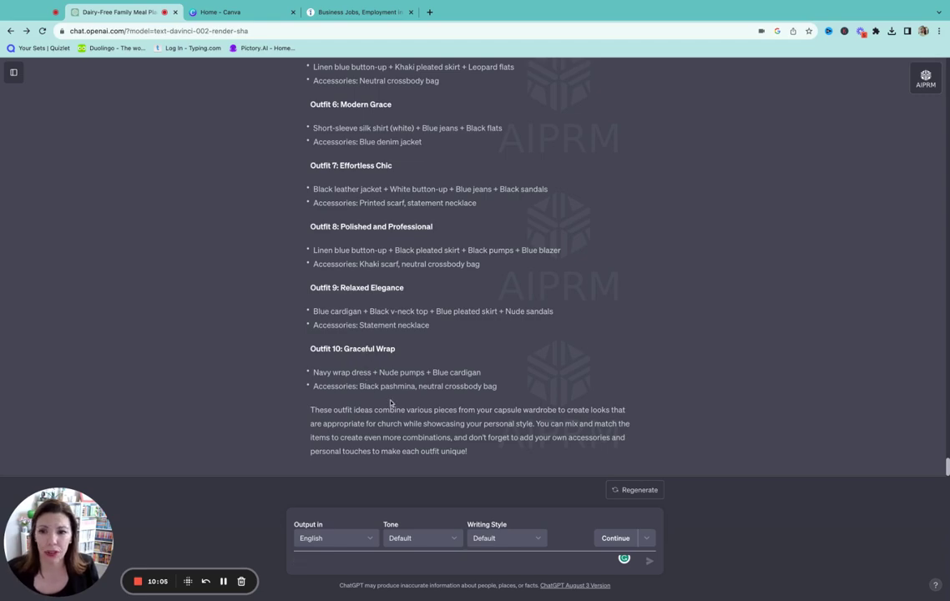
{"action": "scroll", "coordinate": [405, 390], "scroll_direction": "up", "scroll_amount": 5}
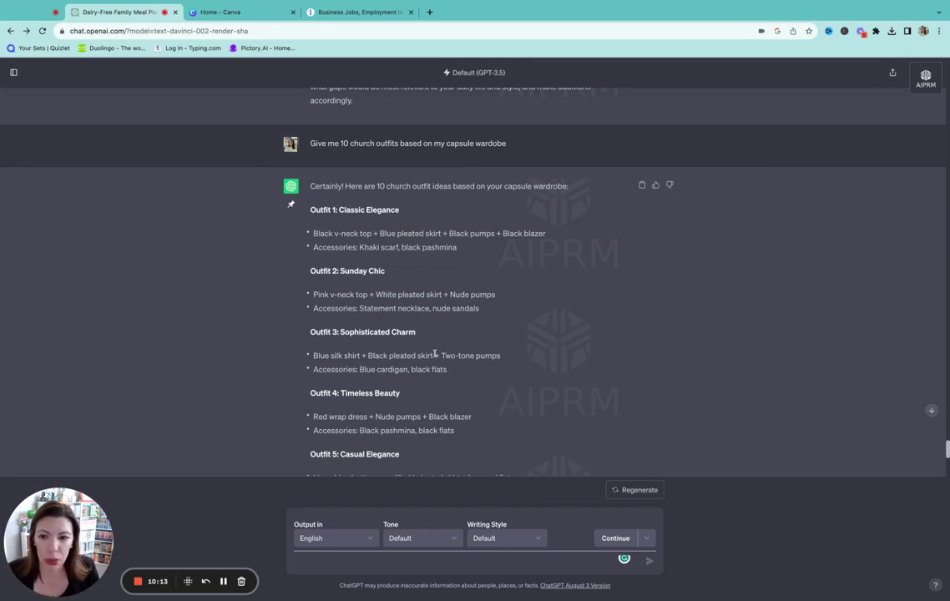
{"action": "scroll", "coordinate": [402, 359], "scroll_direction": "up", "scroll_amount": 1}
{"action": "scroll", "coordinate": [388, 366], "scroll_direction": "down", "scroll_amount": 5}
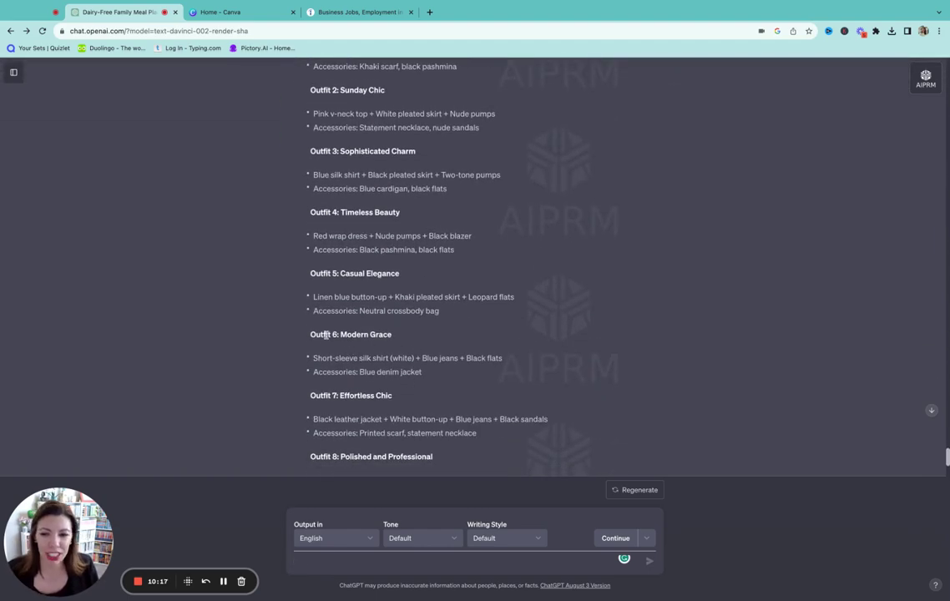
- Read through the remaining church outfits and ask for 10 work casual outfits
{"action": "scroll", "coordinate": [412, 410], "scroll_direction": "down", "scroll_amount": 1}
{"action": "scroll", "coordinate": [400, 451], "scroll_direction": "down", "scroll_amount": 6}
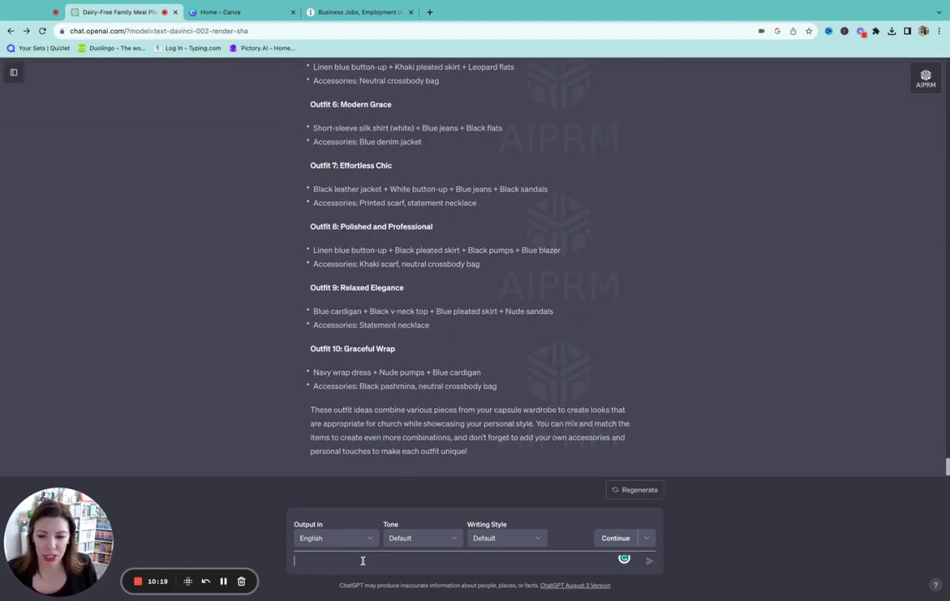
{"action": "type", "text": "Give me"}
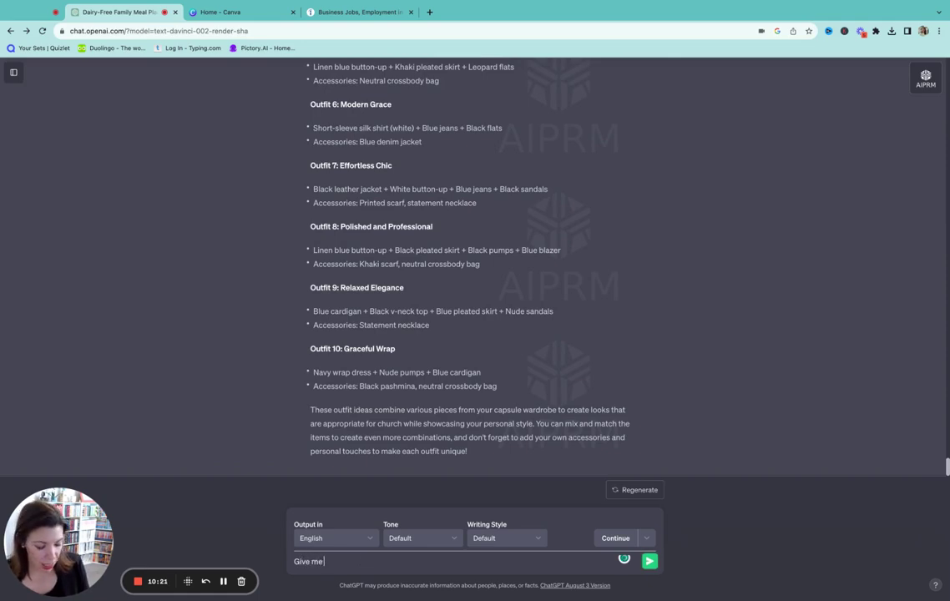
{"action": "type", "text": " 10 w"}
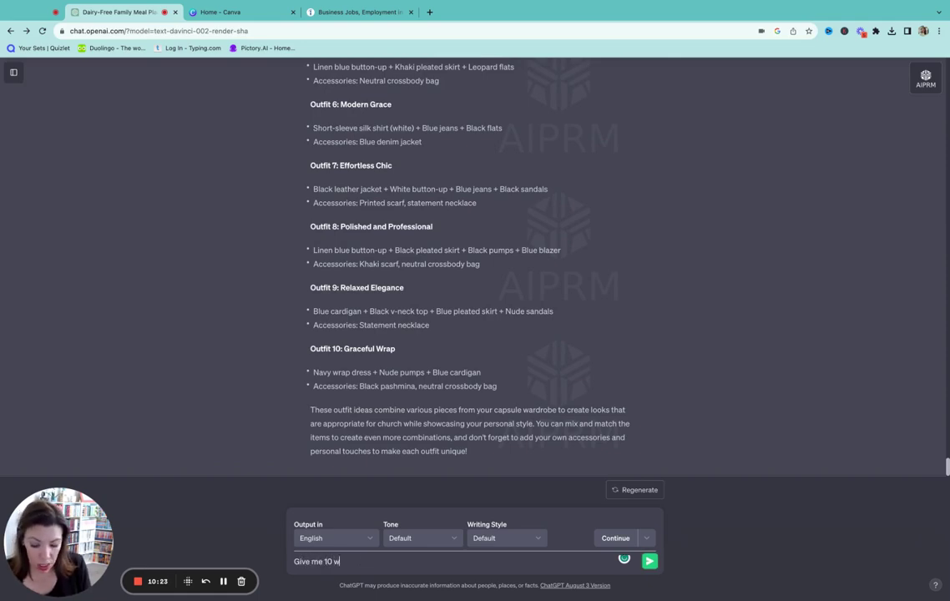
{"action": "type", "text": "ork casual"}
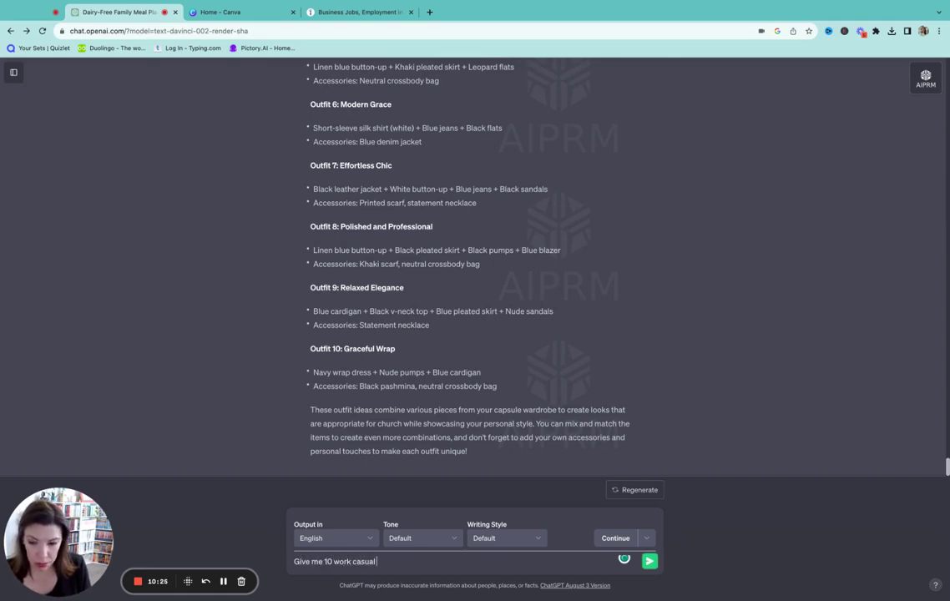
{"action": "type", "text": " outfits"}
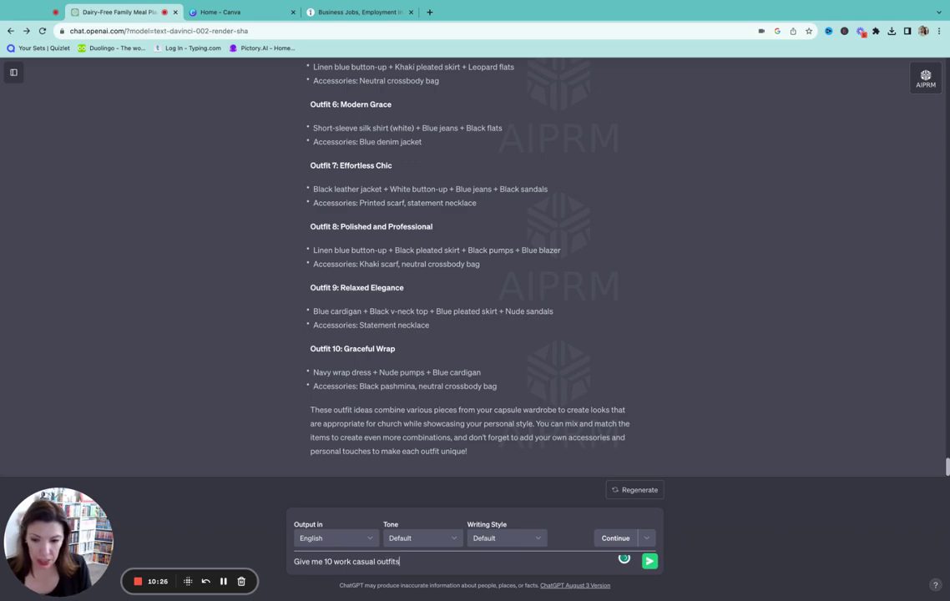
{"action": "key", "text": "Return"}
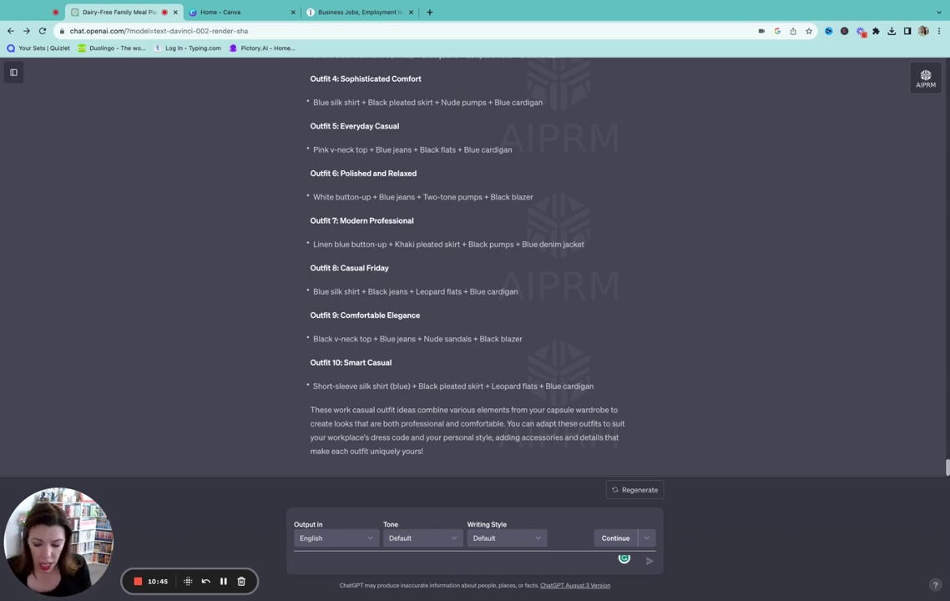
- Request three baby shower outfit suggestions with skirts or dresses only, for outside 80 degree weather in Florida
{"action": "type", "text": "Can you "}
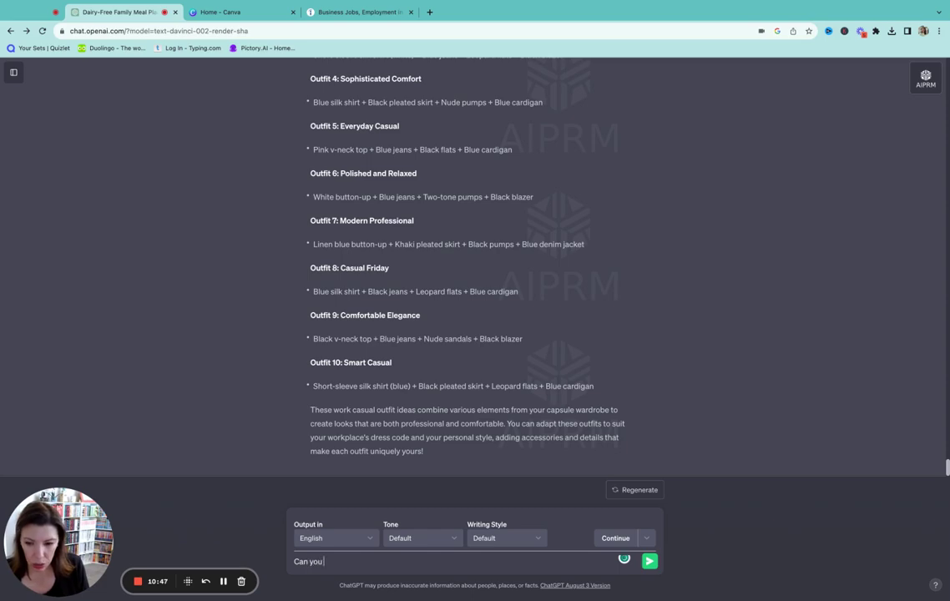
{"action": "type", "text": "give me three"}
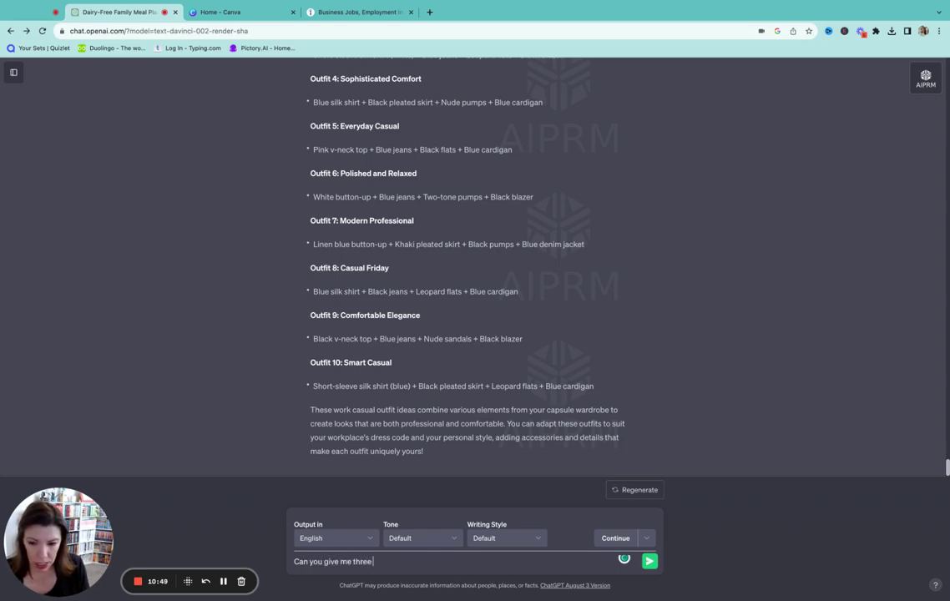
{"action": "type", "text": " suggestions for"}
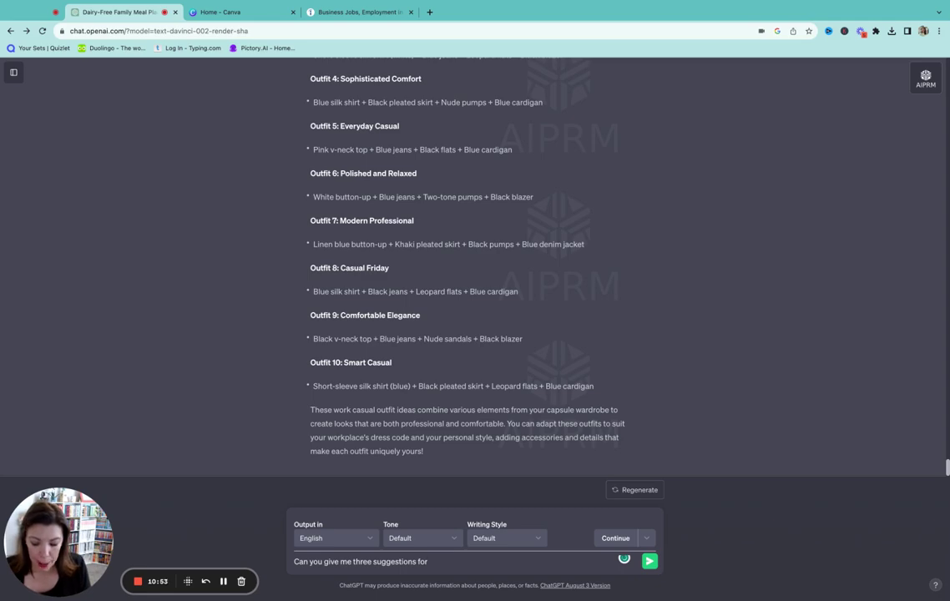
{"action": "type", "text": " baby shower ou"}
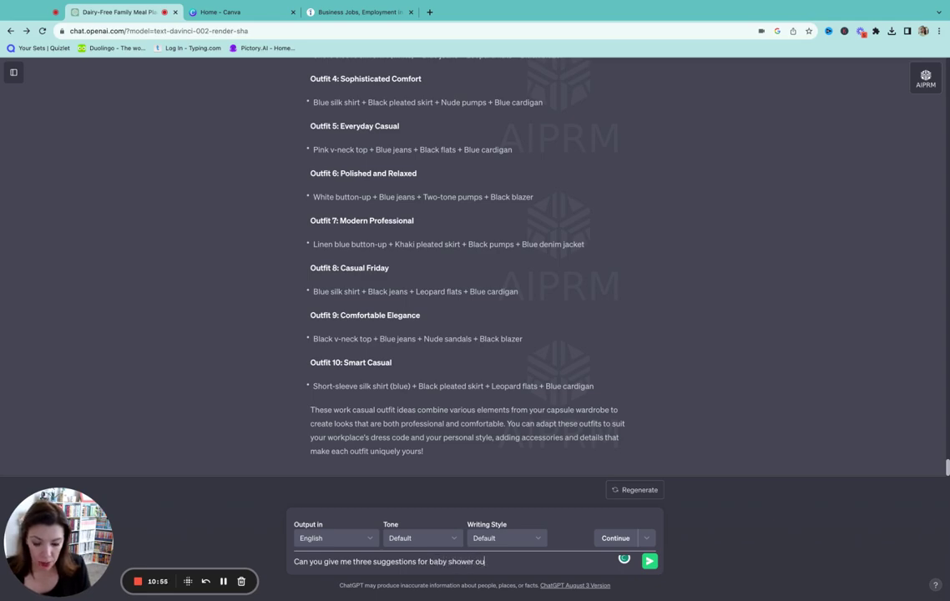
{"action": "type", "text": "tfit ideas"}
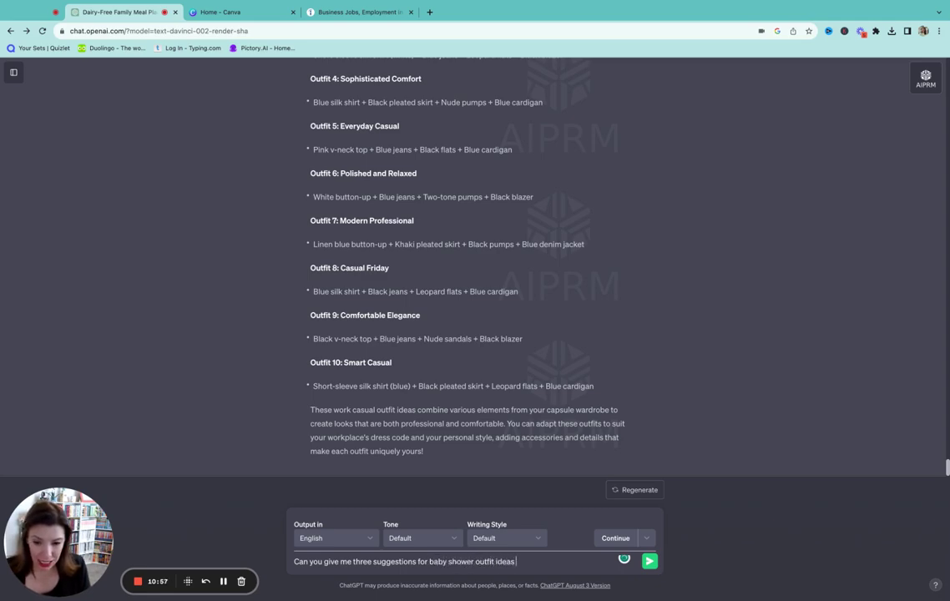
{"action": "type", "text": " with skirts o"}
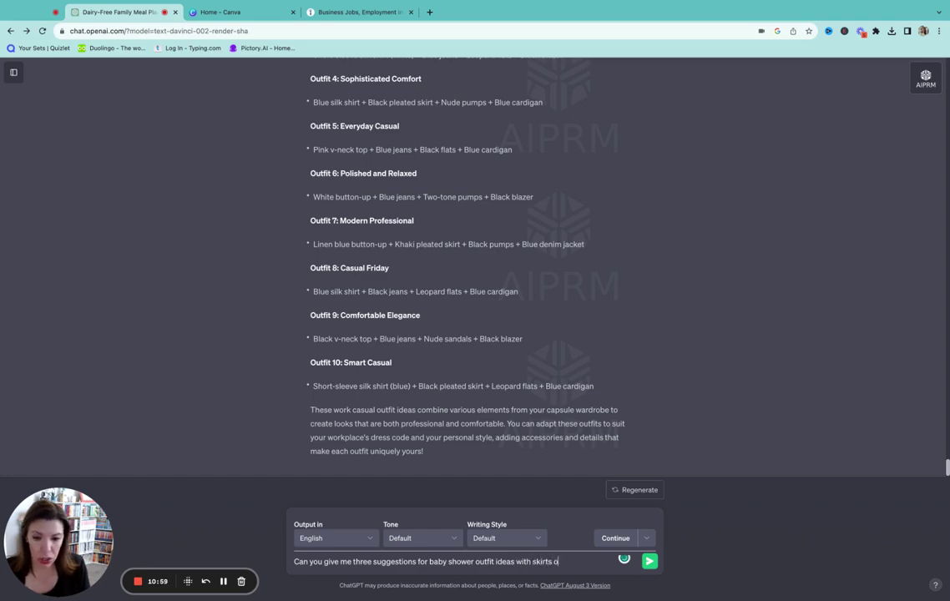
{"action": "type", "text": "r dresses onl"}
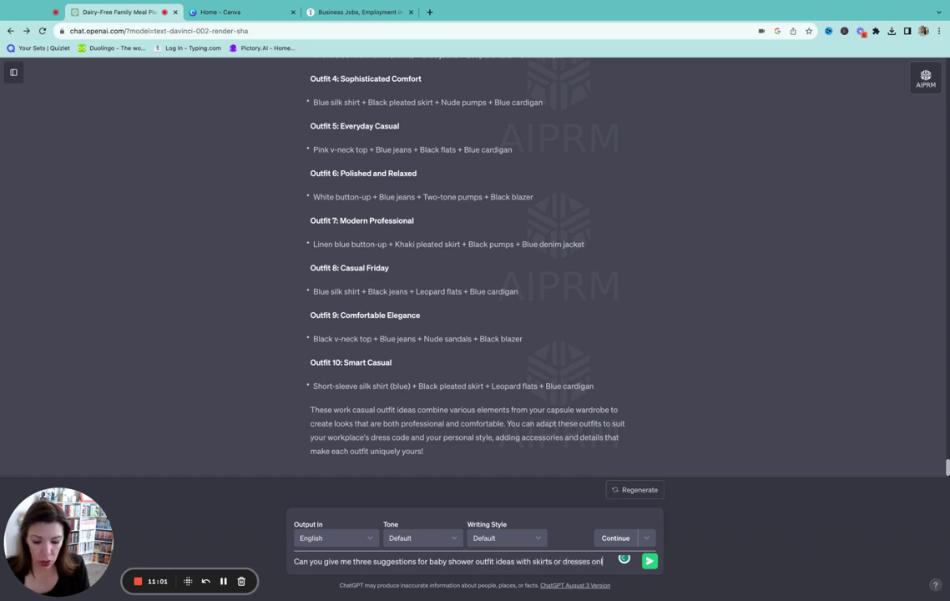
{"action": "type", "text": "y for "}
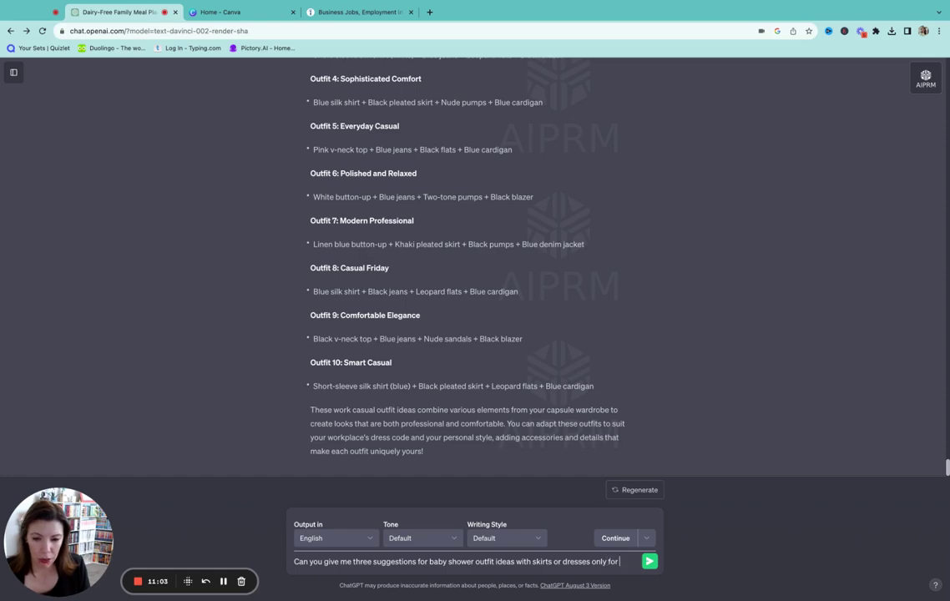
{"action": "type", "text": "outside"}
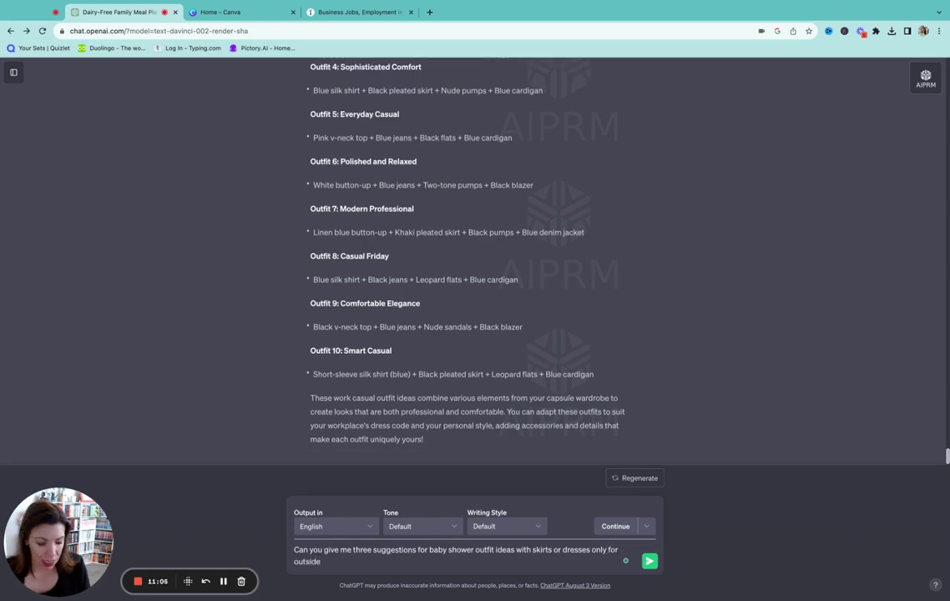
{"action": "type", "text": " 80 deg"}
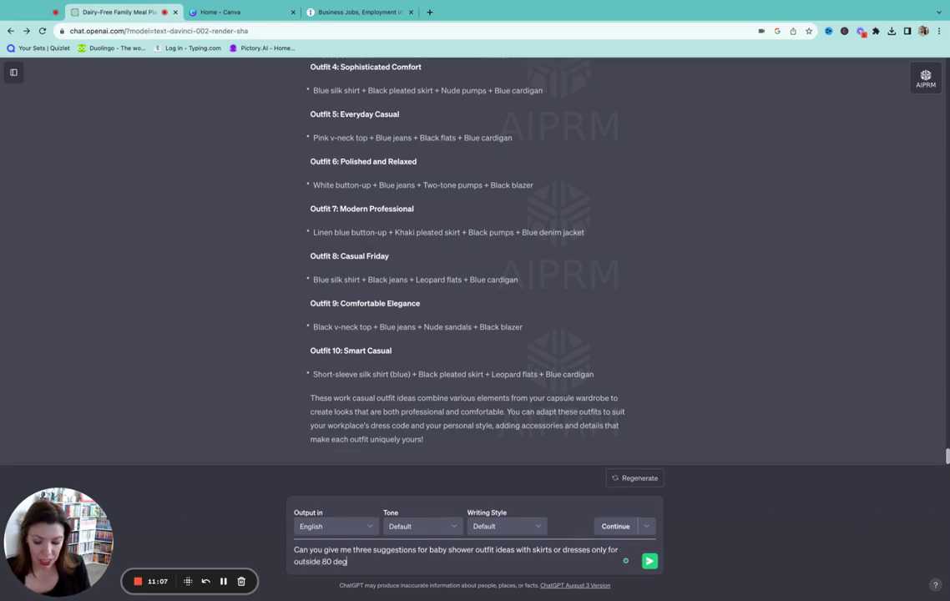
{"action": "type", "text": "ree weather"}
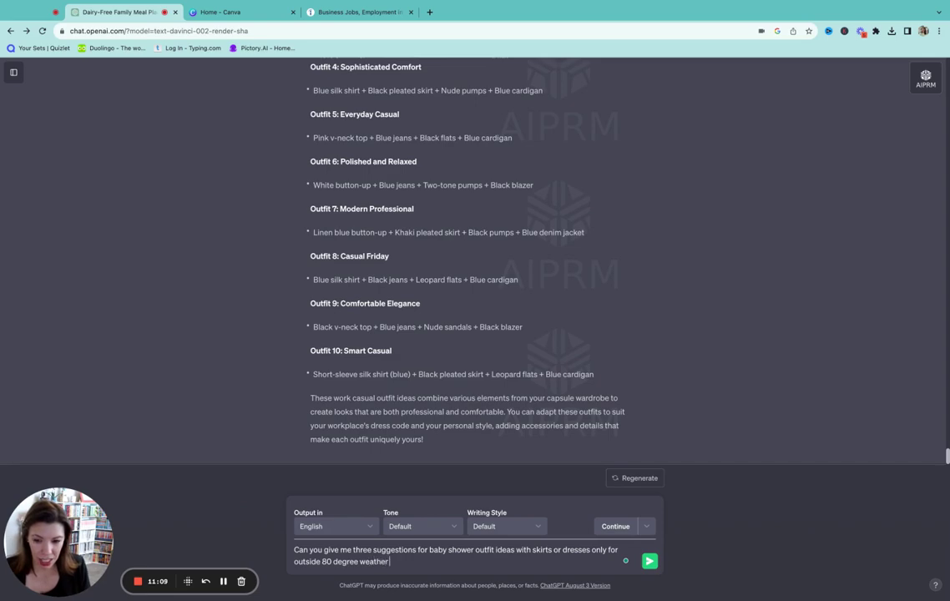
{"action": "type", "text": " in FLorida"}
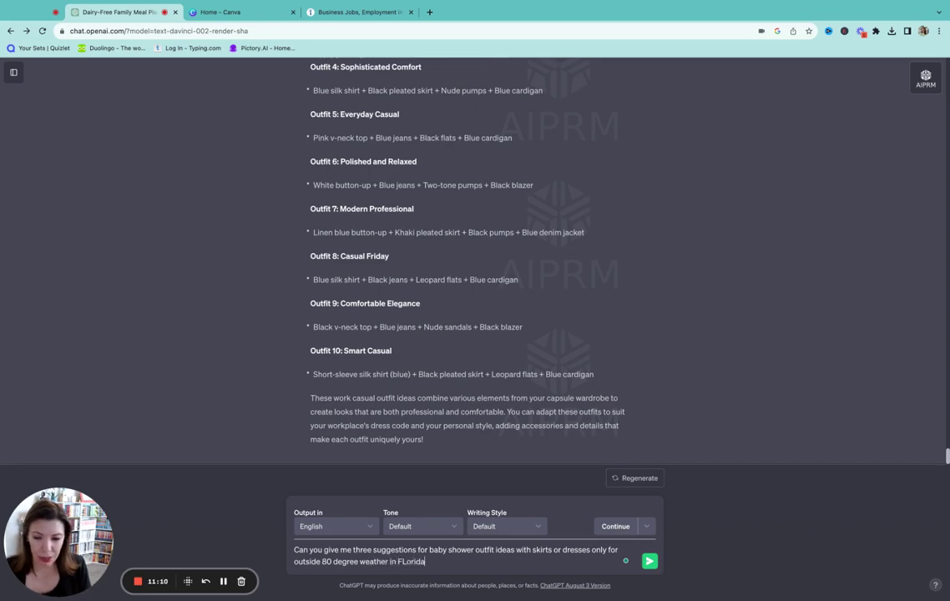
{"action": "key", "text": "Return"}
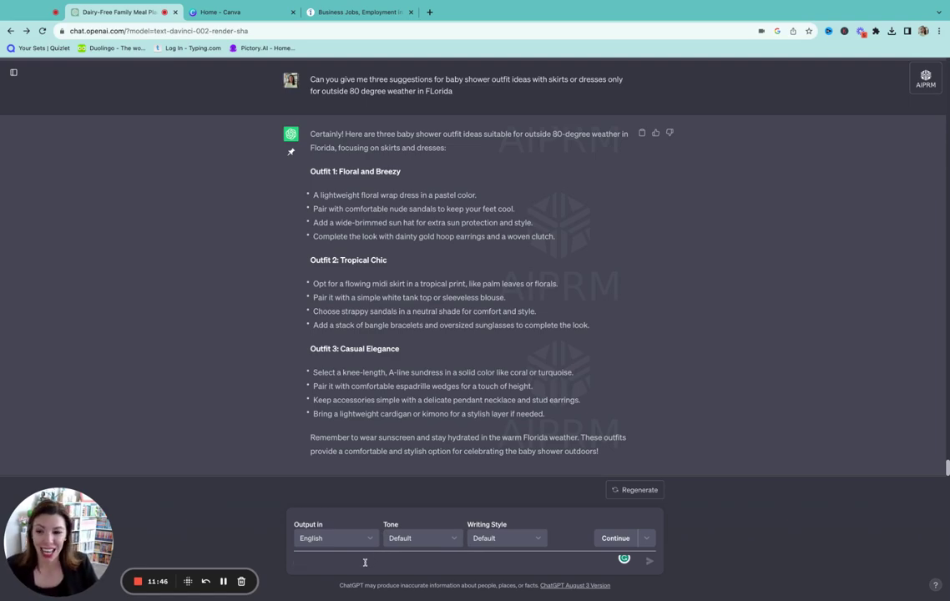
- Ask to alter the baby shower outfit list to flatter an inverted triangle body shape
{"action": "type", "text": "can you alter this iist to flater an inverted triangle sha"}
{"action": "key", "text": "BackSpace"}
{"action": "key", "text": "BackSpace"}
{"action": "key", "text": "BackSpace"}
{"action": "type", "text": "boody shape?"}
{"action": "key", "text": "Return"}
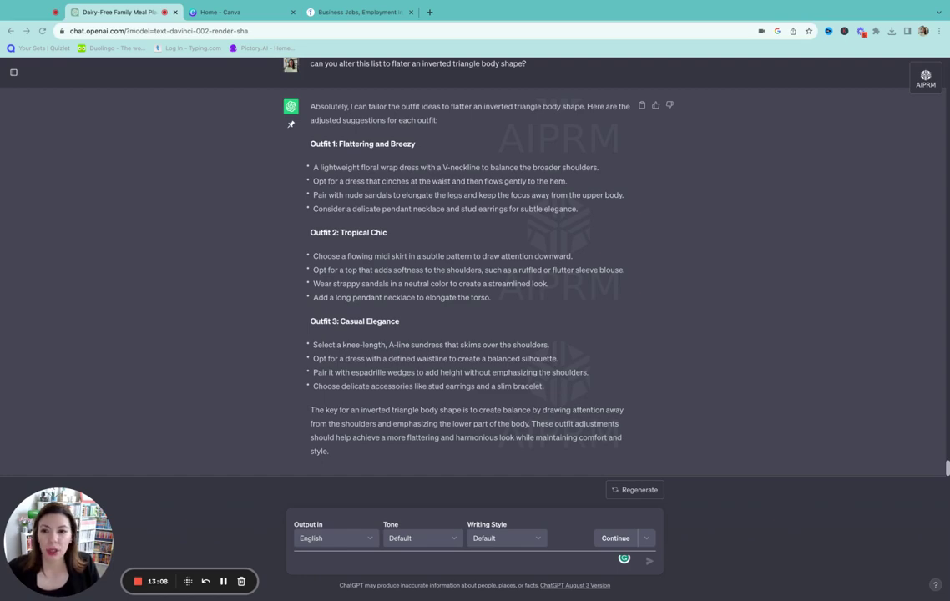
- Draft a prompt about creating the perfect cover letter for this job based on my resume, and paste the resume text after "Here is my resume:"
{"action": "left_click", "coordinate": [364, 566]}
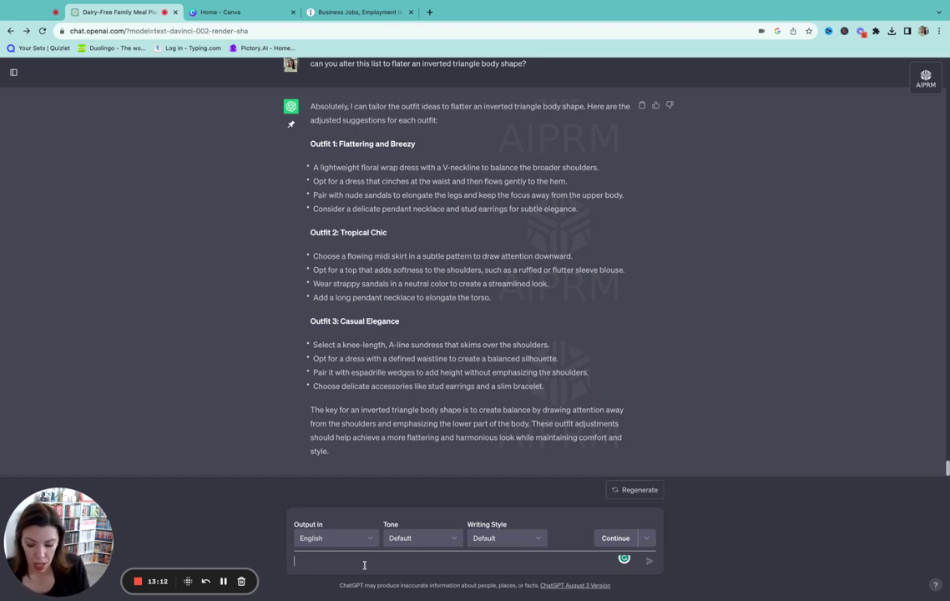
{"action": "type", "text": "Ok we"}
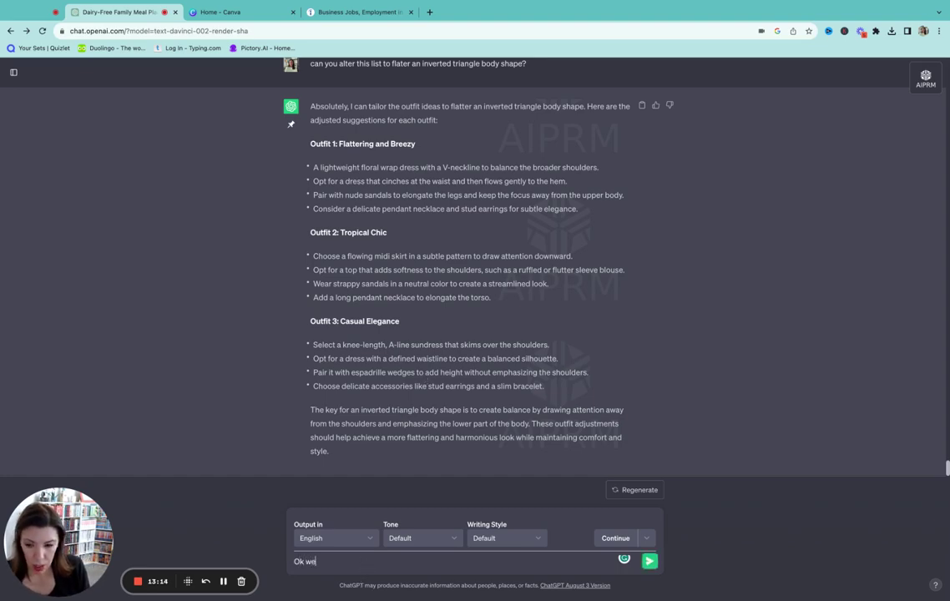
{"action": "type", "text": " are going to cr"}
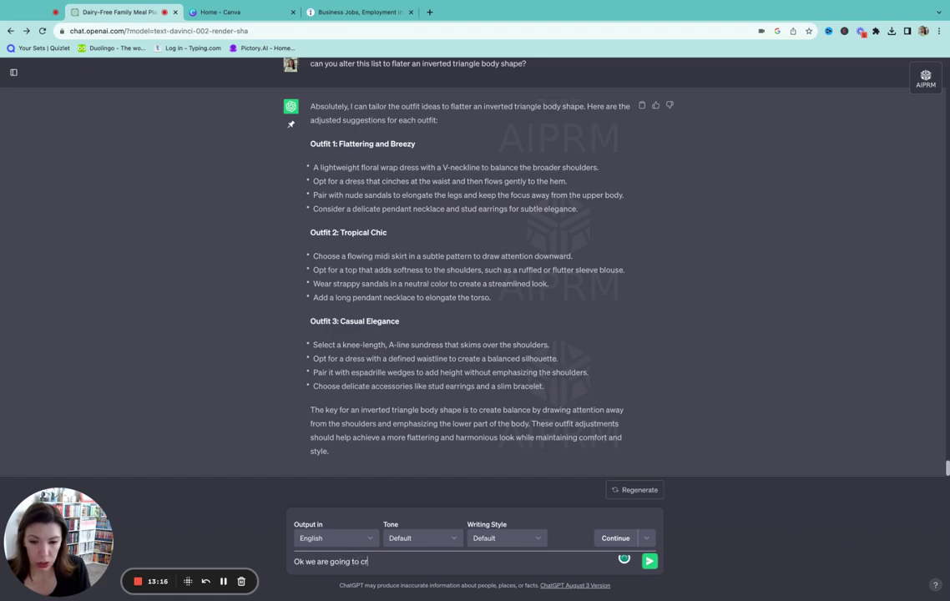
{"action": "type", "text": "eate the perfect c"}
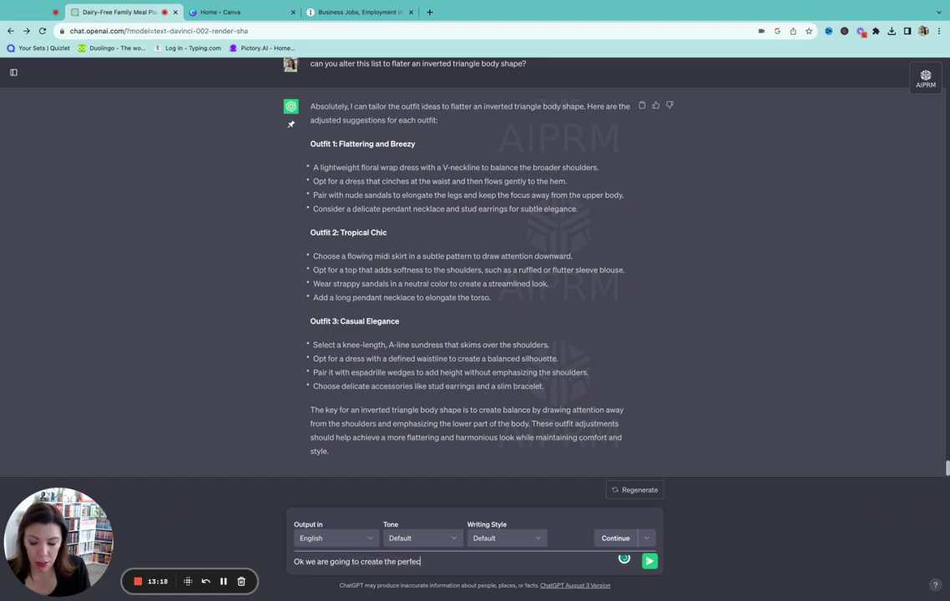
{"action": "type", "text": "over lette"}
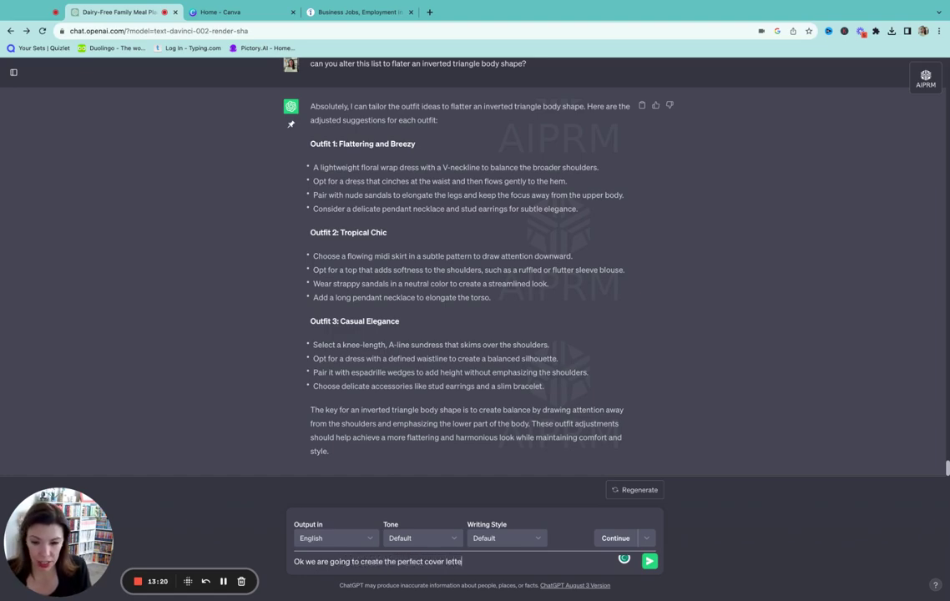
{"action": "type", "text": "r for this"}
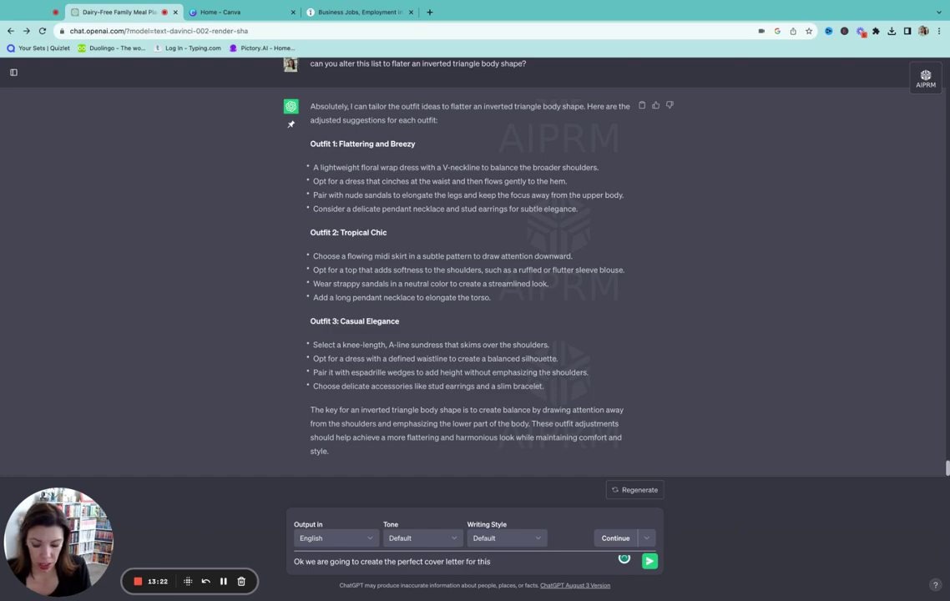
{"action": "type", "text": " jjob"}
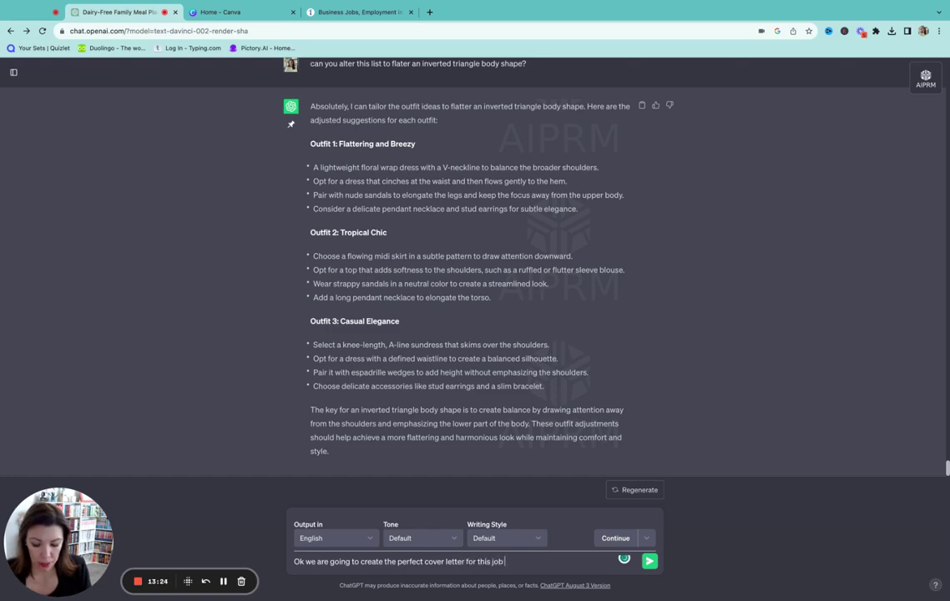
{"action": "type", "text": " based on my"}
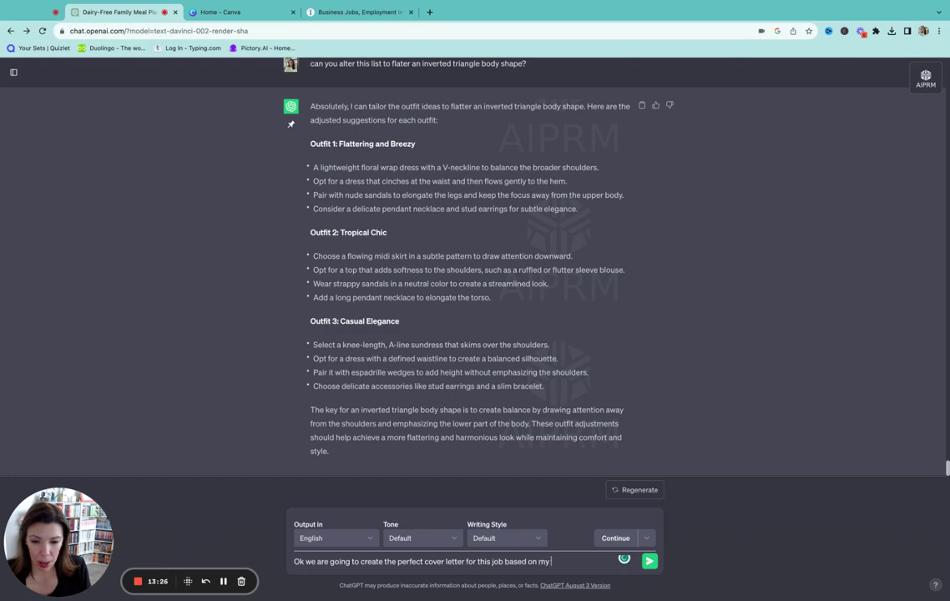
{"action": "type", "text": " resume"}
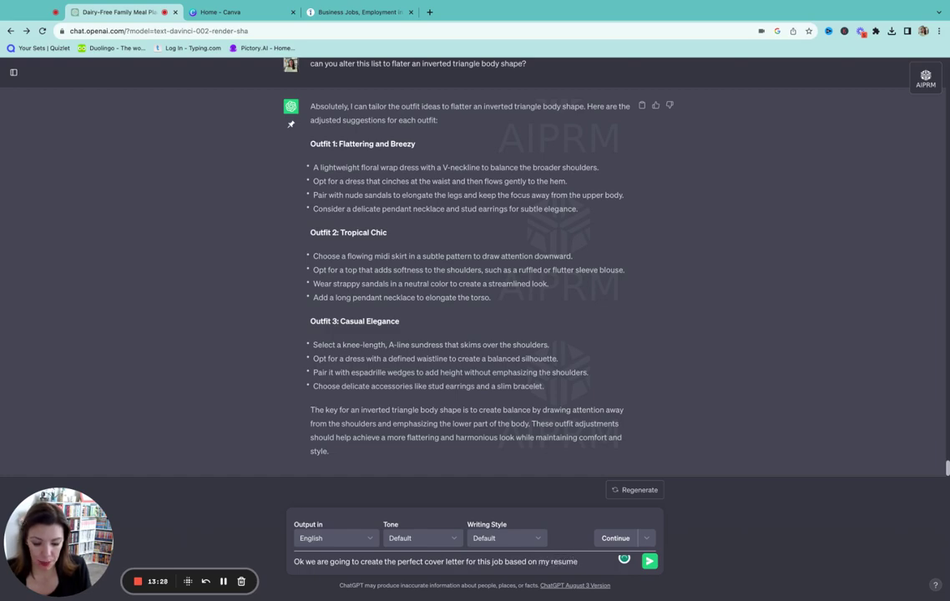
{"action": "type", "text": ". Here is my "}
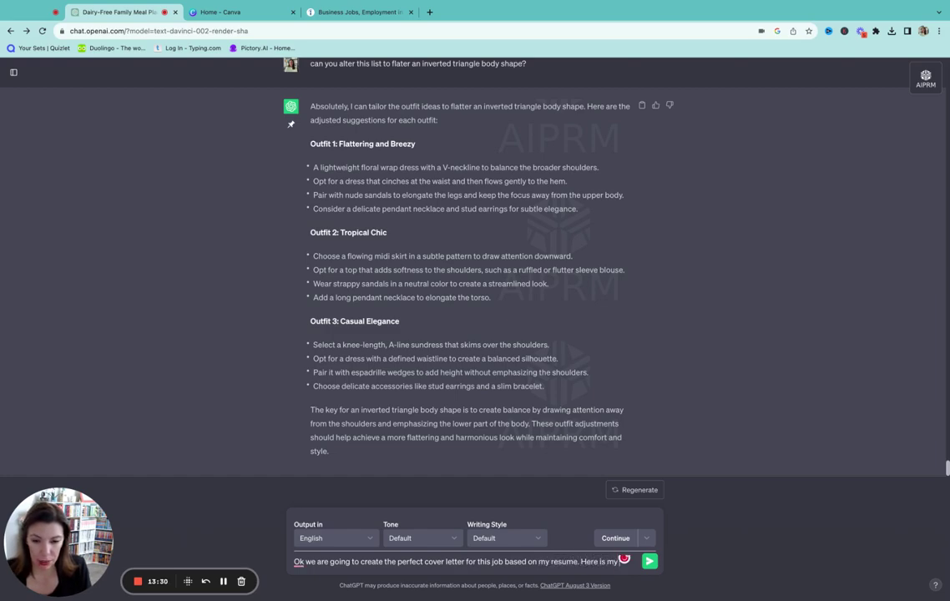
{"action": "type", "text": "resume:"}
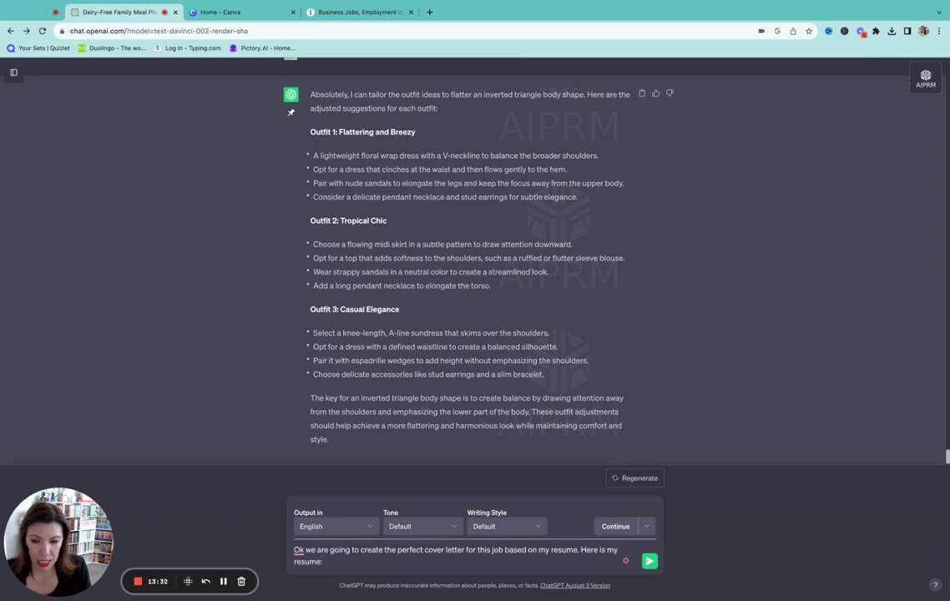
{"action": "key", "text": "super+v"}
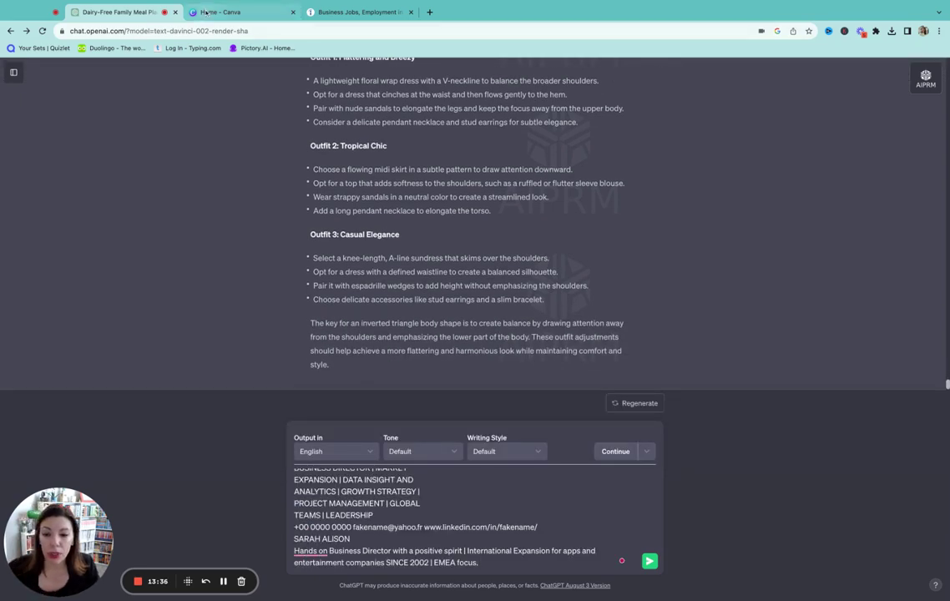
- Add "This is the job:" to the end of the prompt and open the Market Area Manager - Killeen, TX posting on Indeed
{"action": "type", "text": "This "}
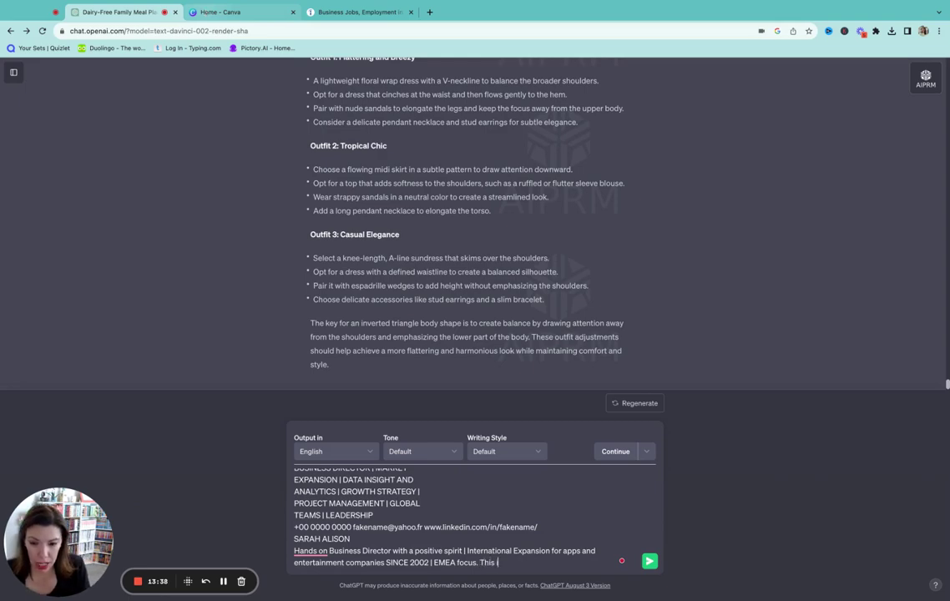
{"action": "type", "text": "is the job:"}
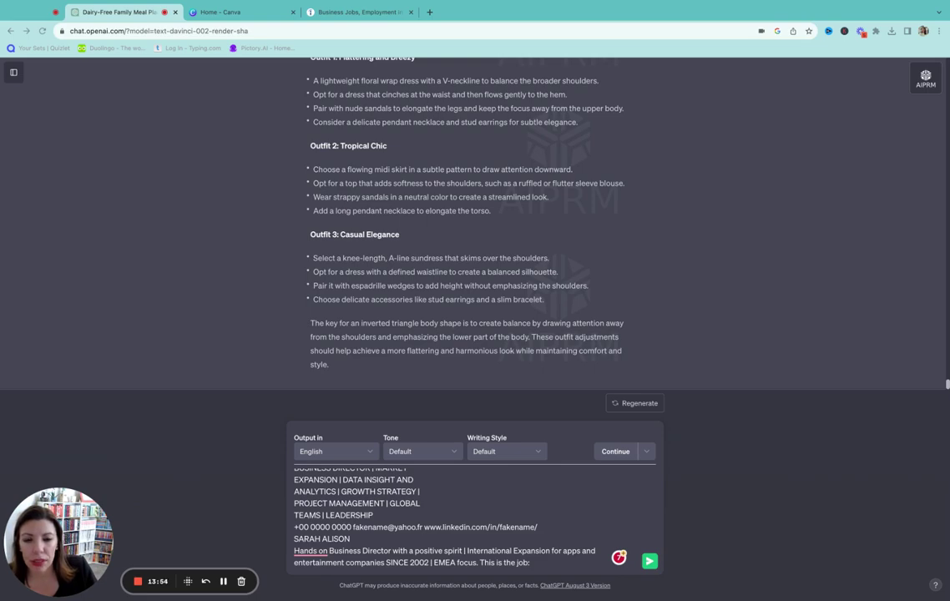
{"action": "left_click", "coordinate": [317, 14]}
{"action": "left_click", "coordinate": [191, 305]}
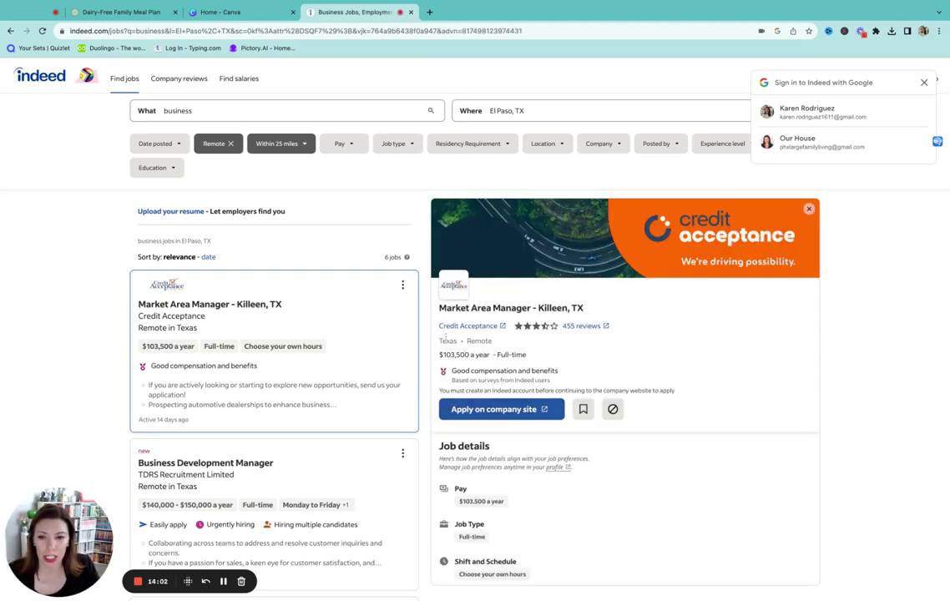
{"action": "left_click_drag", "start_coordinate": [438, 314], "coordinate": [486, 536]}
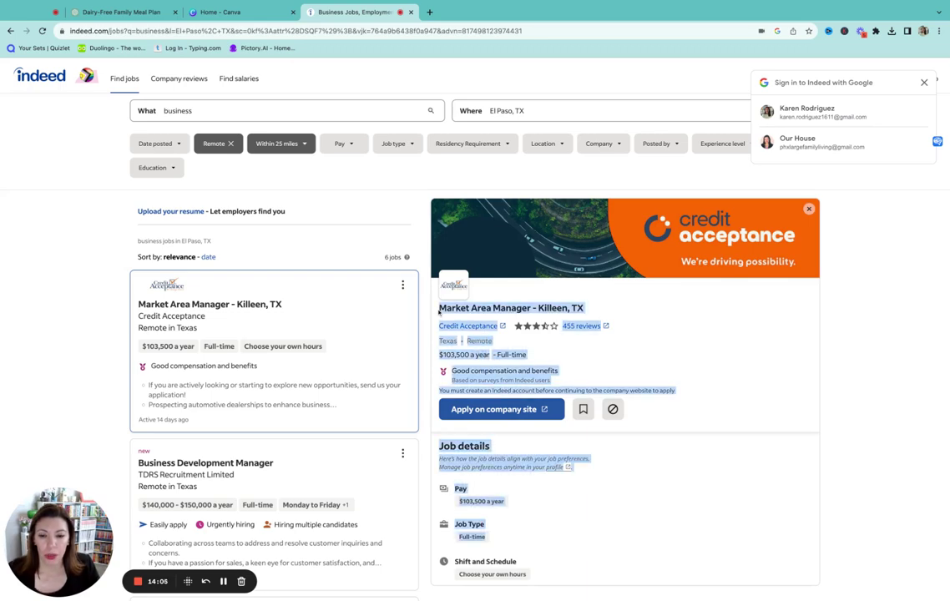
{"action": "left_click", "coordinate": [207, 307]}
{"action": "scroll", "coordinate": [552, 421], "scroll_direction": "down", "scroll_amount": 6}
{"action": "scroll", "coordinate": [552, 421], "scroll_direction": "up", "scroll_amount": 5}
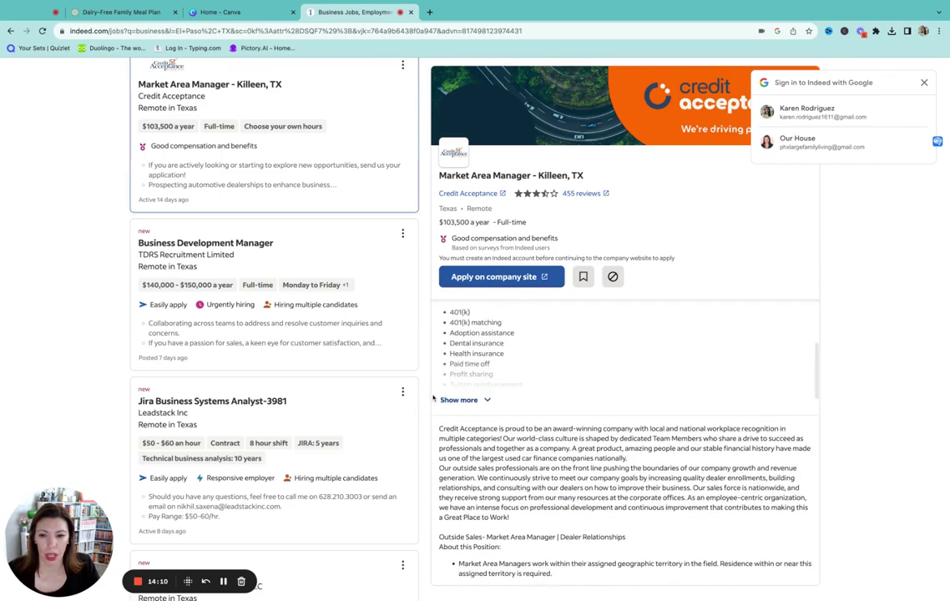
{"action": "scroll", "coordinate": [473, 384], "scroll_direction": "down", "scroll_amount": 5}
{"action": "scroll", "coordinate": [474, 384], "scroll_direction": "up", "scroll_amount": 10}
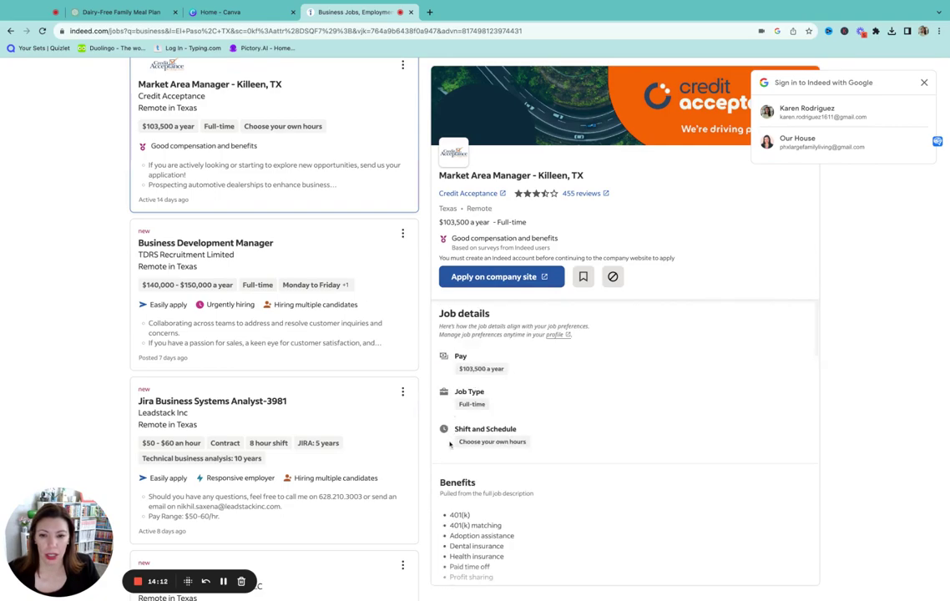
- Select and copy the Market Area Manager job description through the California Consumer Privacy Act notice at its end
{"action": "left_click_drag", "start_coordinate": [440, 313], "coordinate": [528, 442]}
{"action": "scroll", "coordinate": [274, 334], "scroll_direction": "down", "scroll_amount": 7}
{"action": "scroll", "coordinate": [626, 418], "scroll_direction": "down", "scroll_amount": 10}
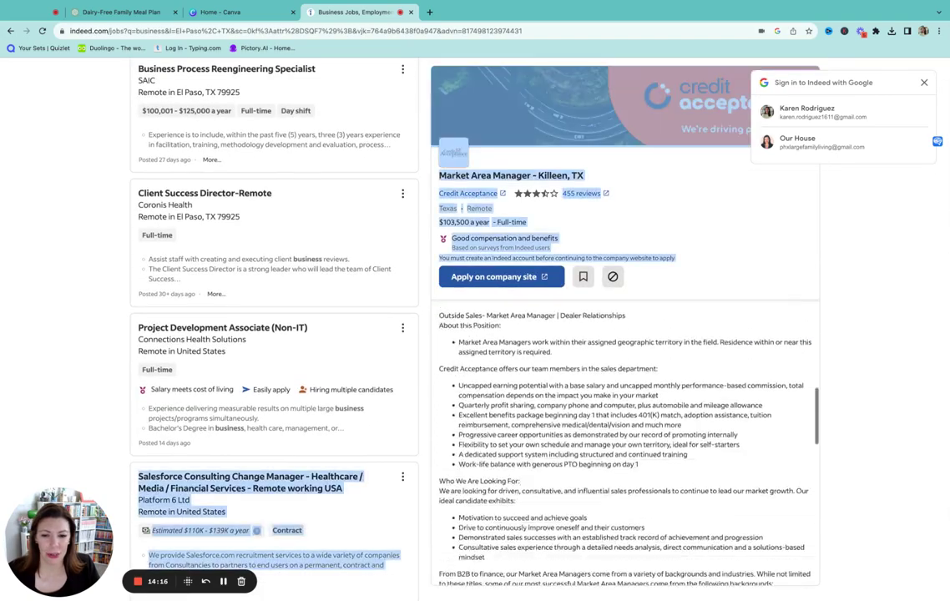
{"action": "scroll", "coordinate": [627, 434], "scroll_direction": "down", "scroll_amount": 10}
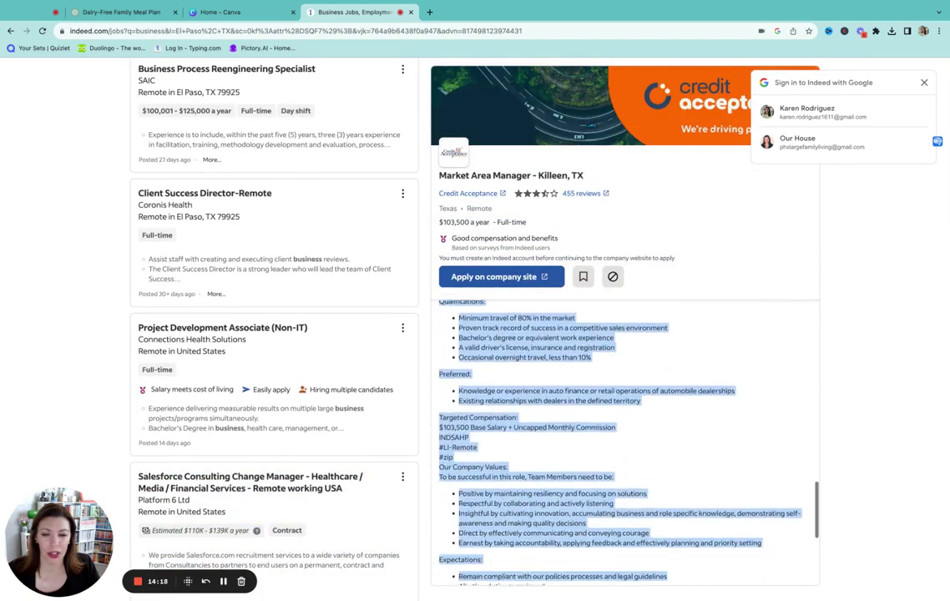
{"action": "scroll", "coordinate": [734, 525], "scroll_direction": "down", "scroll_amount": 3}
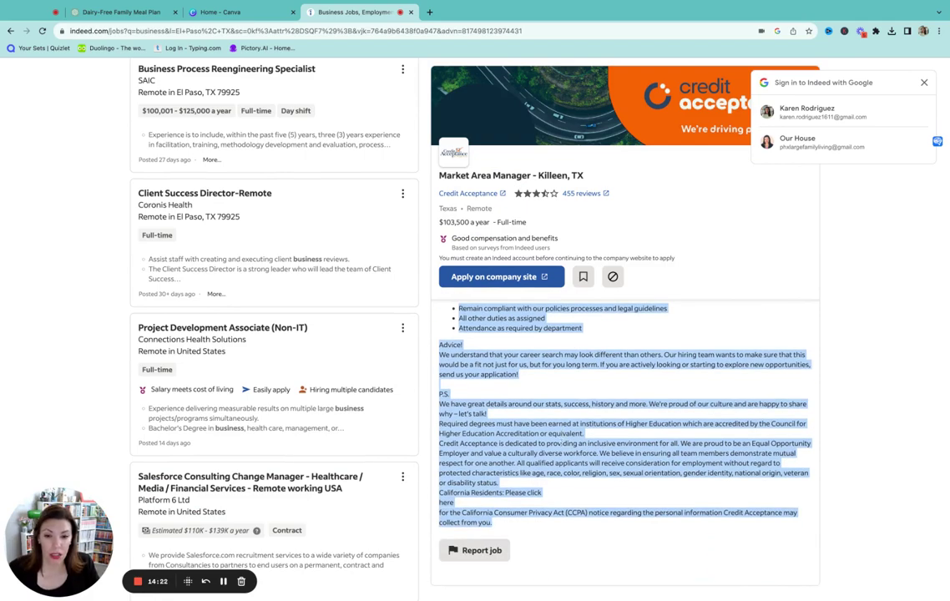
- Return to the ChatGPT conversation, paste the job description after "This is the job:", and send the cover letter prompt
{"action": "left_click", "coordinate": [121, 12]}
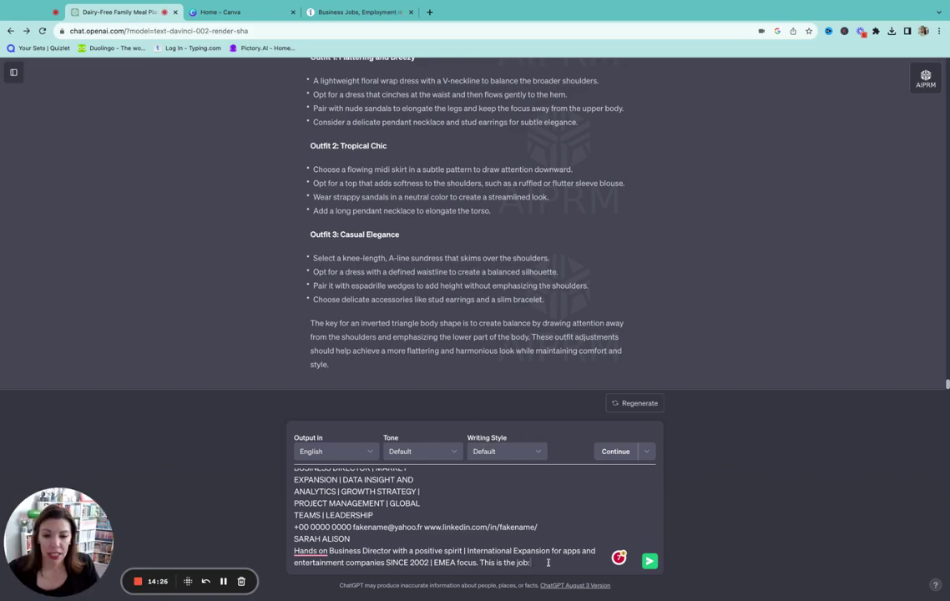
{"action": "key", "text": "super+v"}
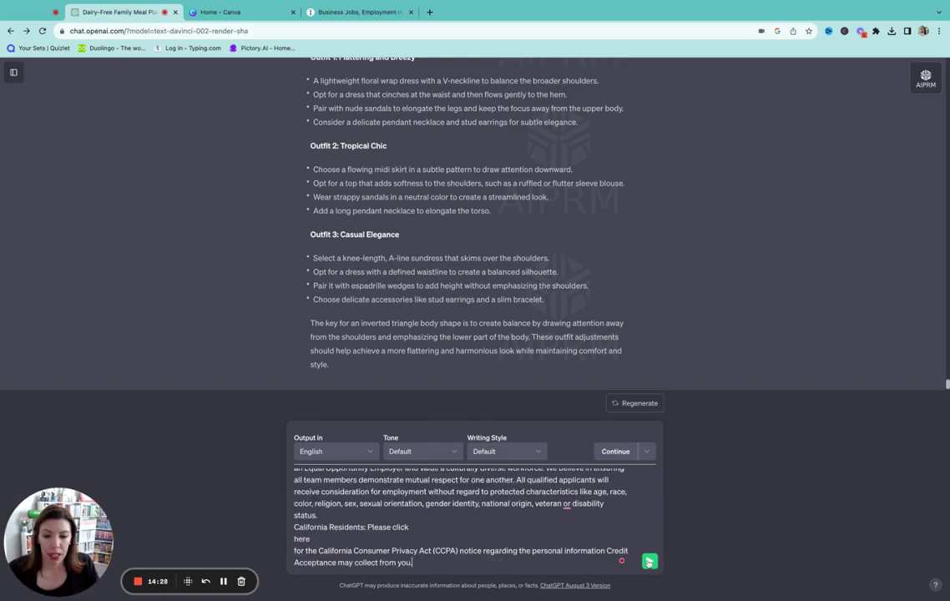
{"action": "left_click", "coordinate": [649, 562]}
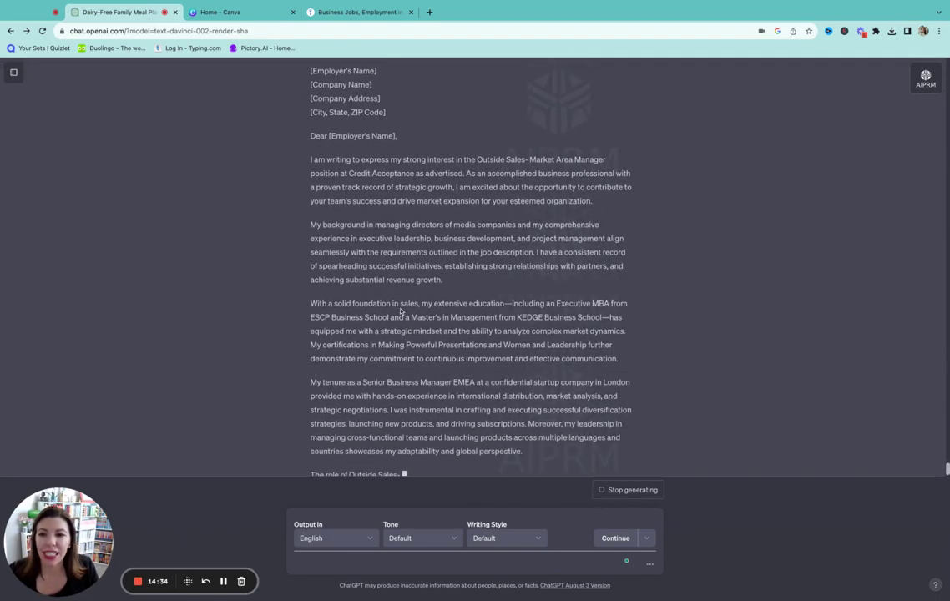
- Read through the generated cover letter from the contact placeholders to the closing signature
{"action": "scroll", "coordinate": [400, 311], "scroll_direction": "up", "scroll_amount": 10}
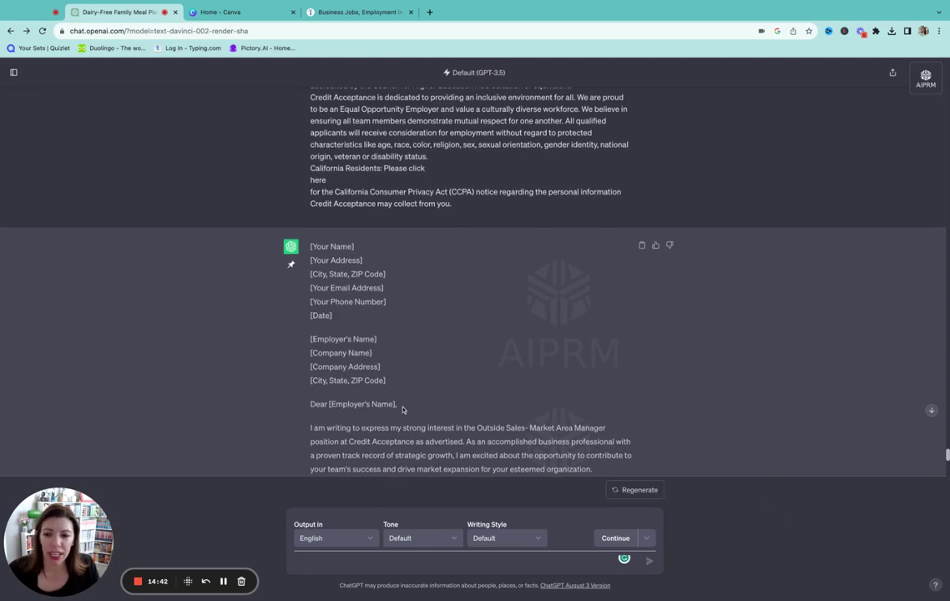
{"action": "scroll", "coordinate": [367, 368], "scroll_direction": "down", "scroll_amount": 3}
{"action": "scroll", "coordinate": [403, 410], "scroll_direction": "down", "scroll_amount": 5}
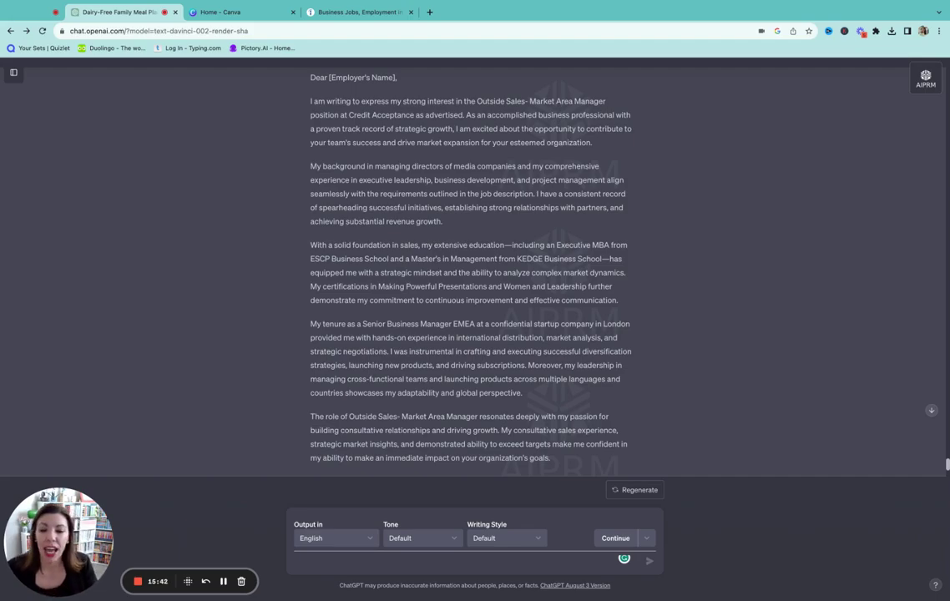
{"action": "scroll", "coordinate": [403, 339], "scroll_direction": "up", "scroll_amount": 10}
{"action": "scroll", "coordinate": [423, 363], "scroll_direction": "down", "scroll_amount": 12}
{"action": "scroll", "coordinate": [424, 362], "scroll_direction": "down", "scroll_amount": 1}
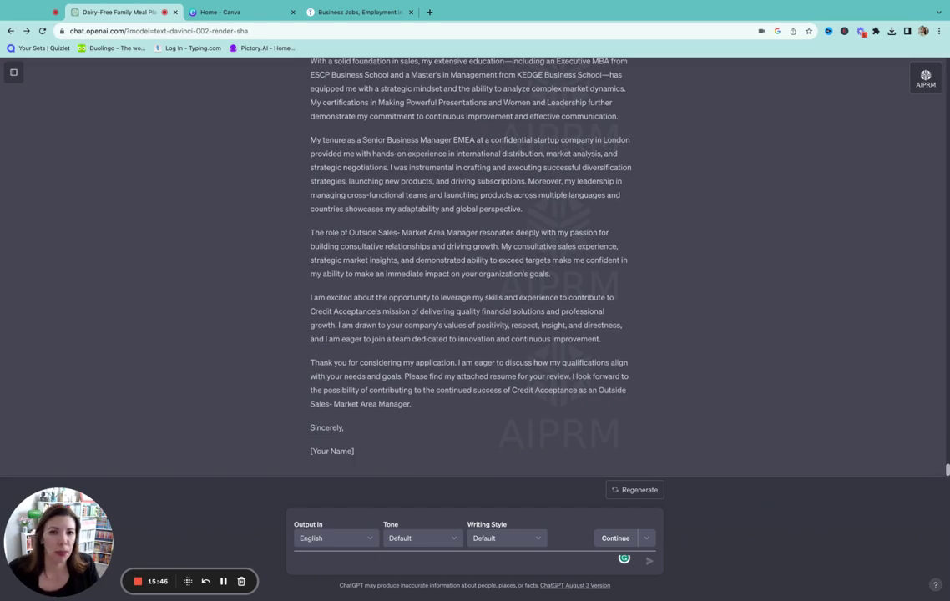
- Start a follow-up message below the cover letter
{"action": "left_click", "coordinate": [332, 566]}
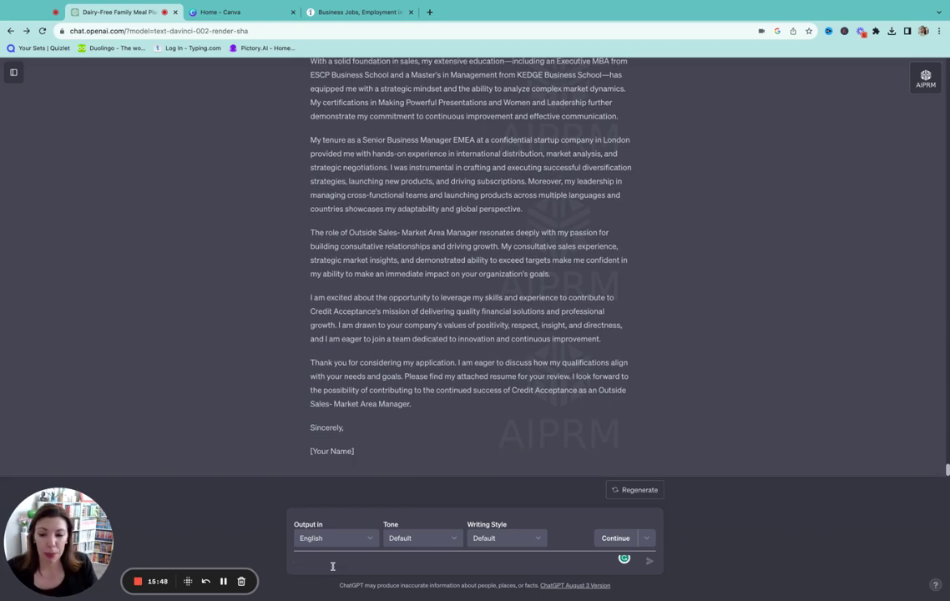